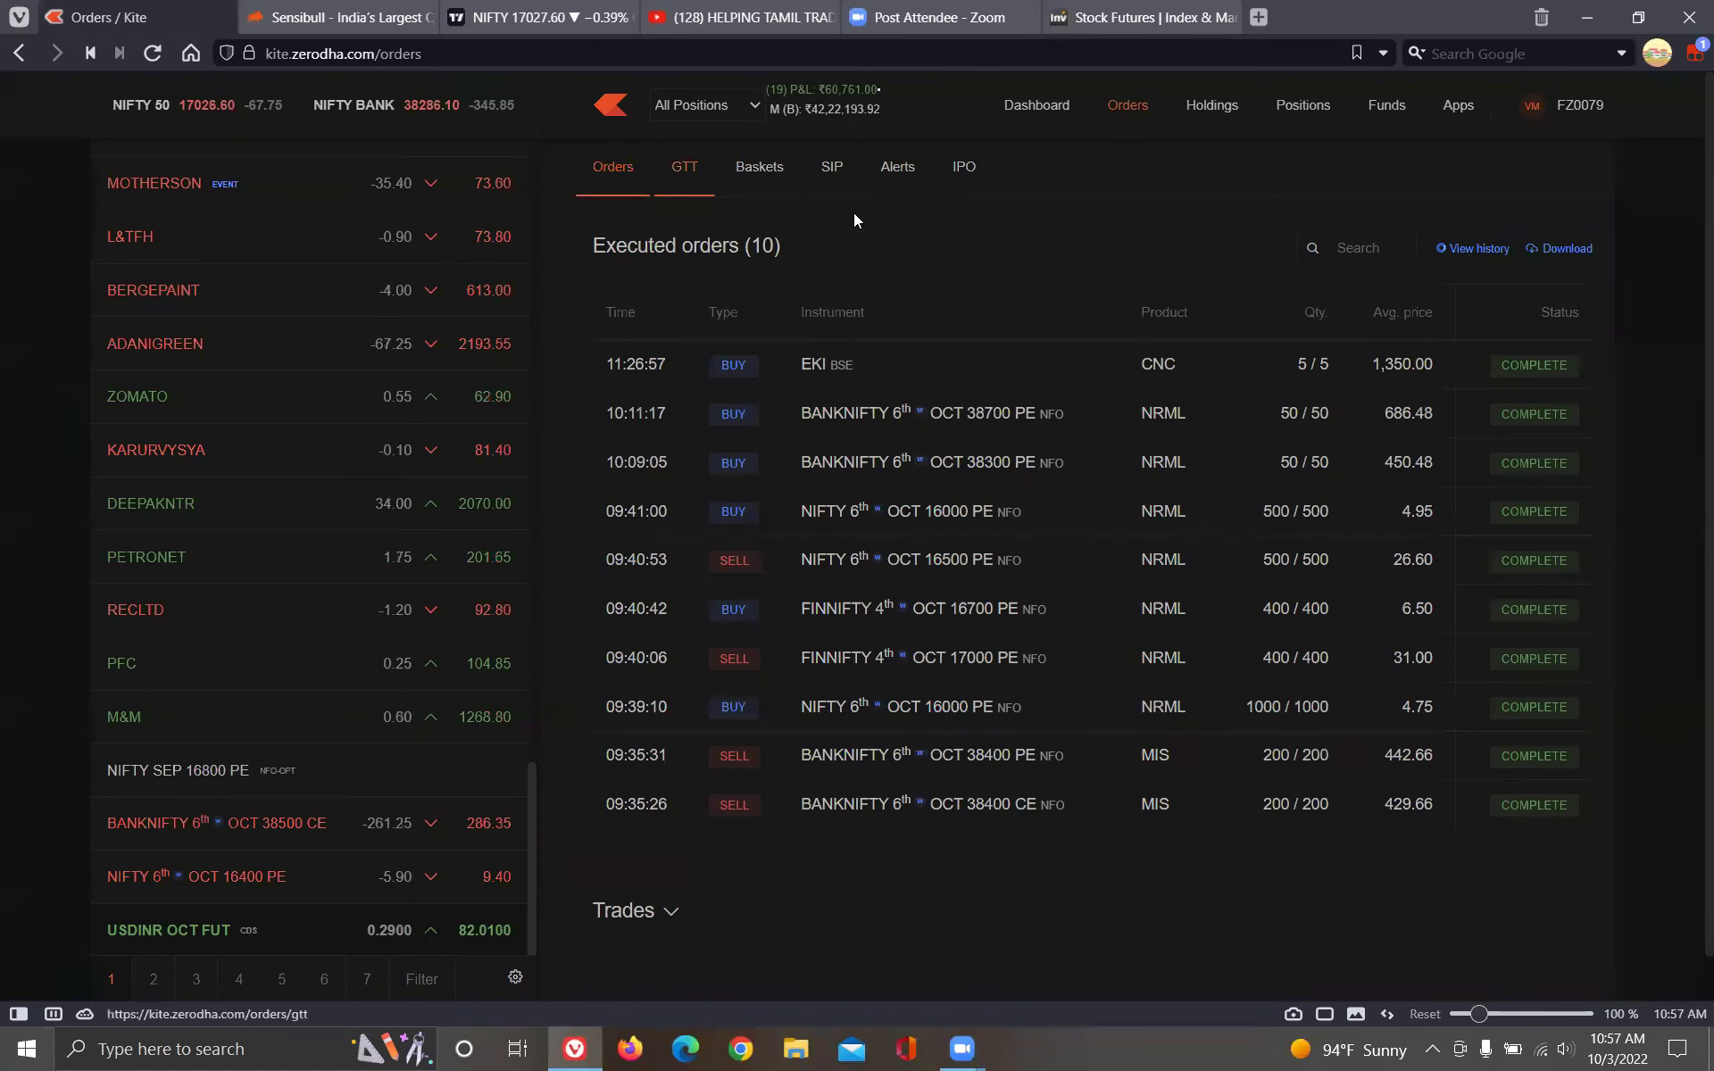
Leave the executed orders view and go to the GTT order list.
{"action": "key", "text": "Return"}
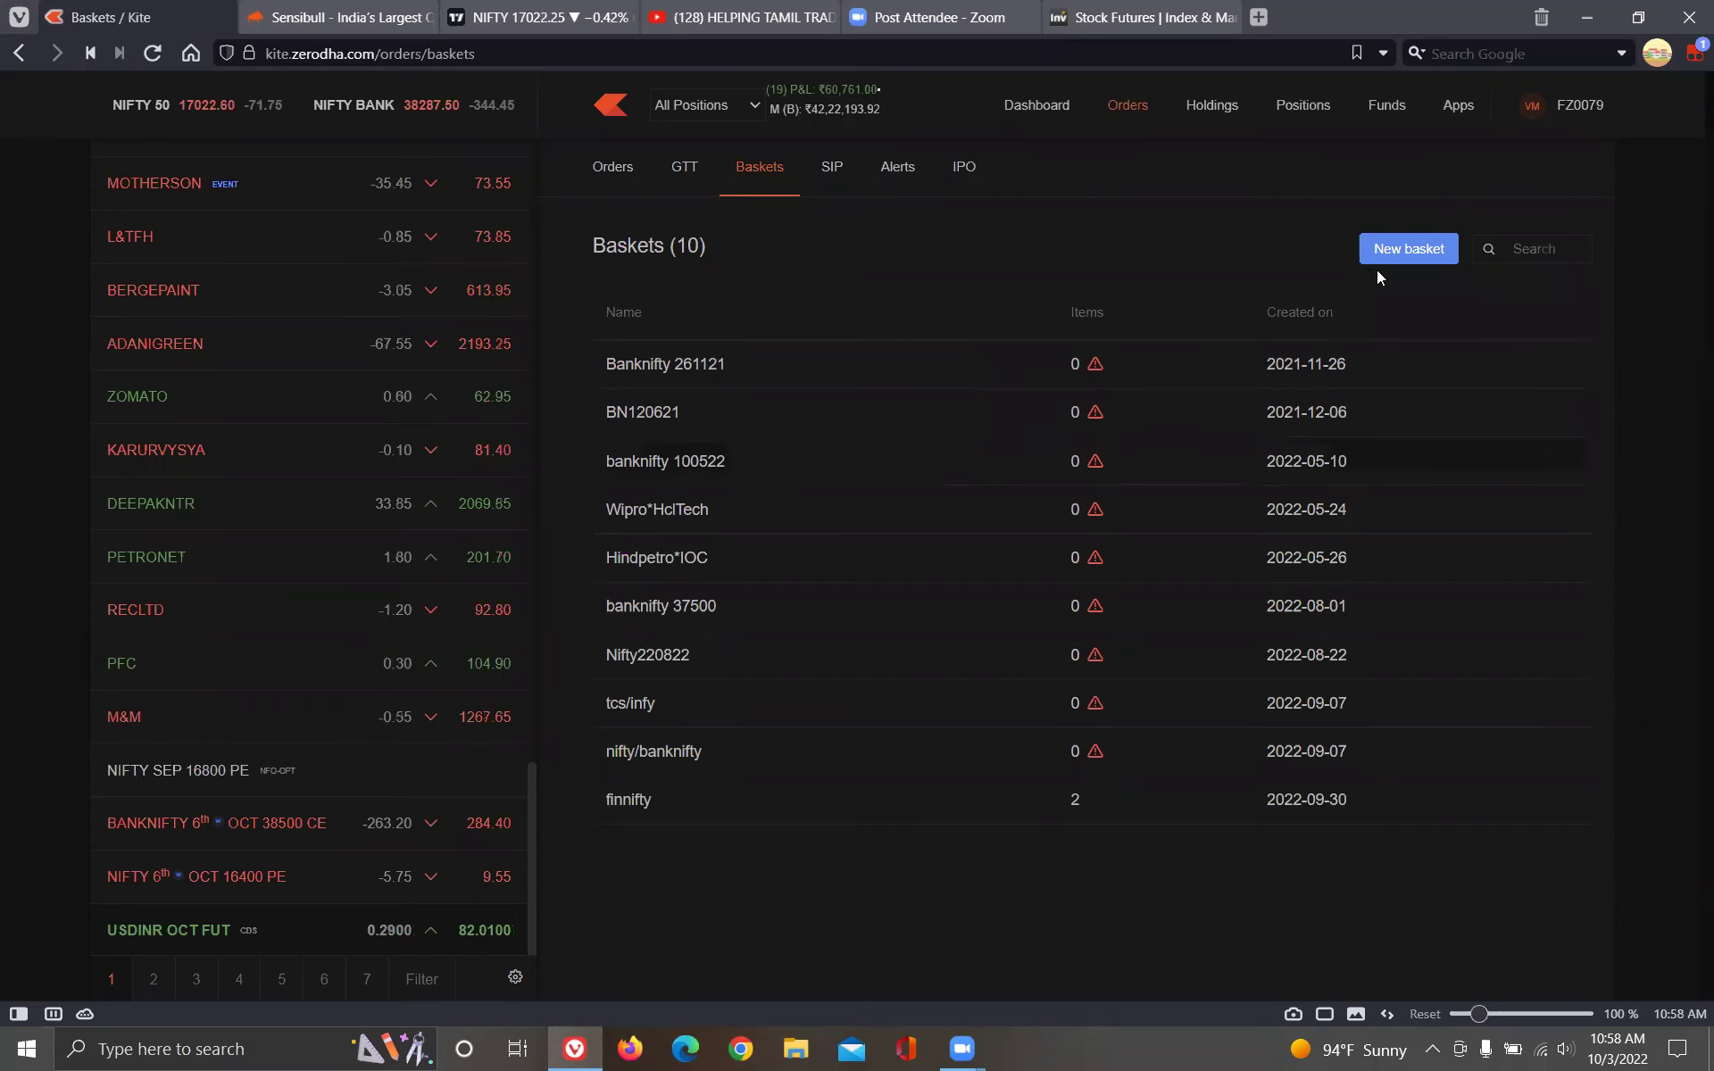
Add a new empty basket called 'shortstraddle 031022'.
{"action": "left_click", "coordinate": [1397, 250]}
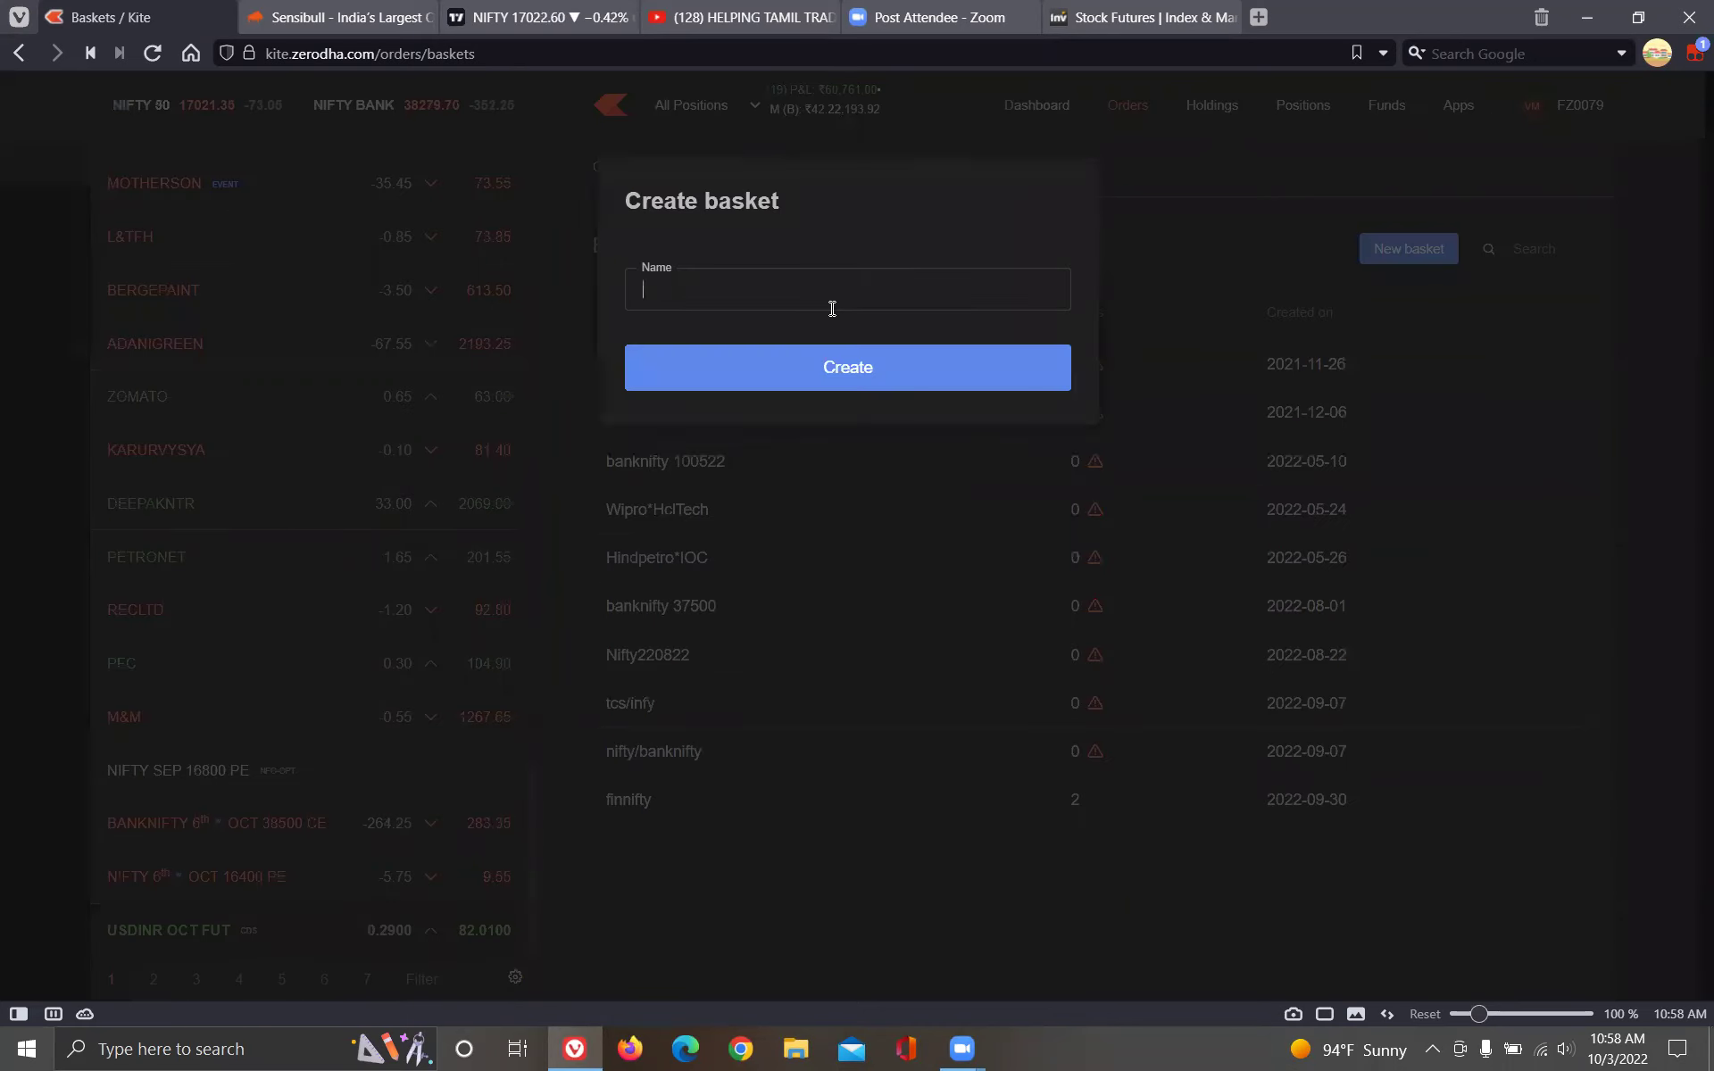
{"action": "type", "text": "shortstraddle 031022"}
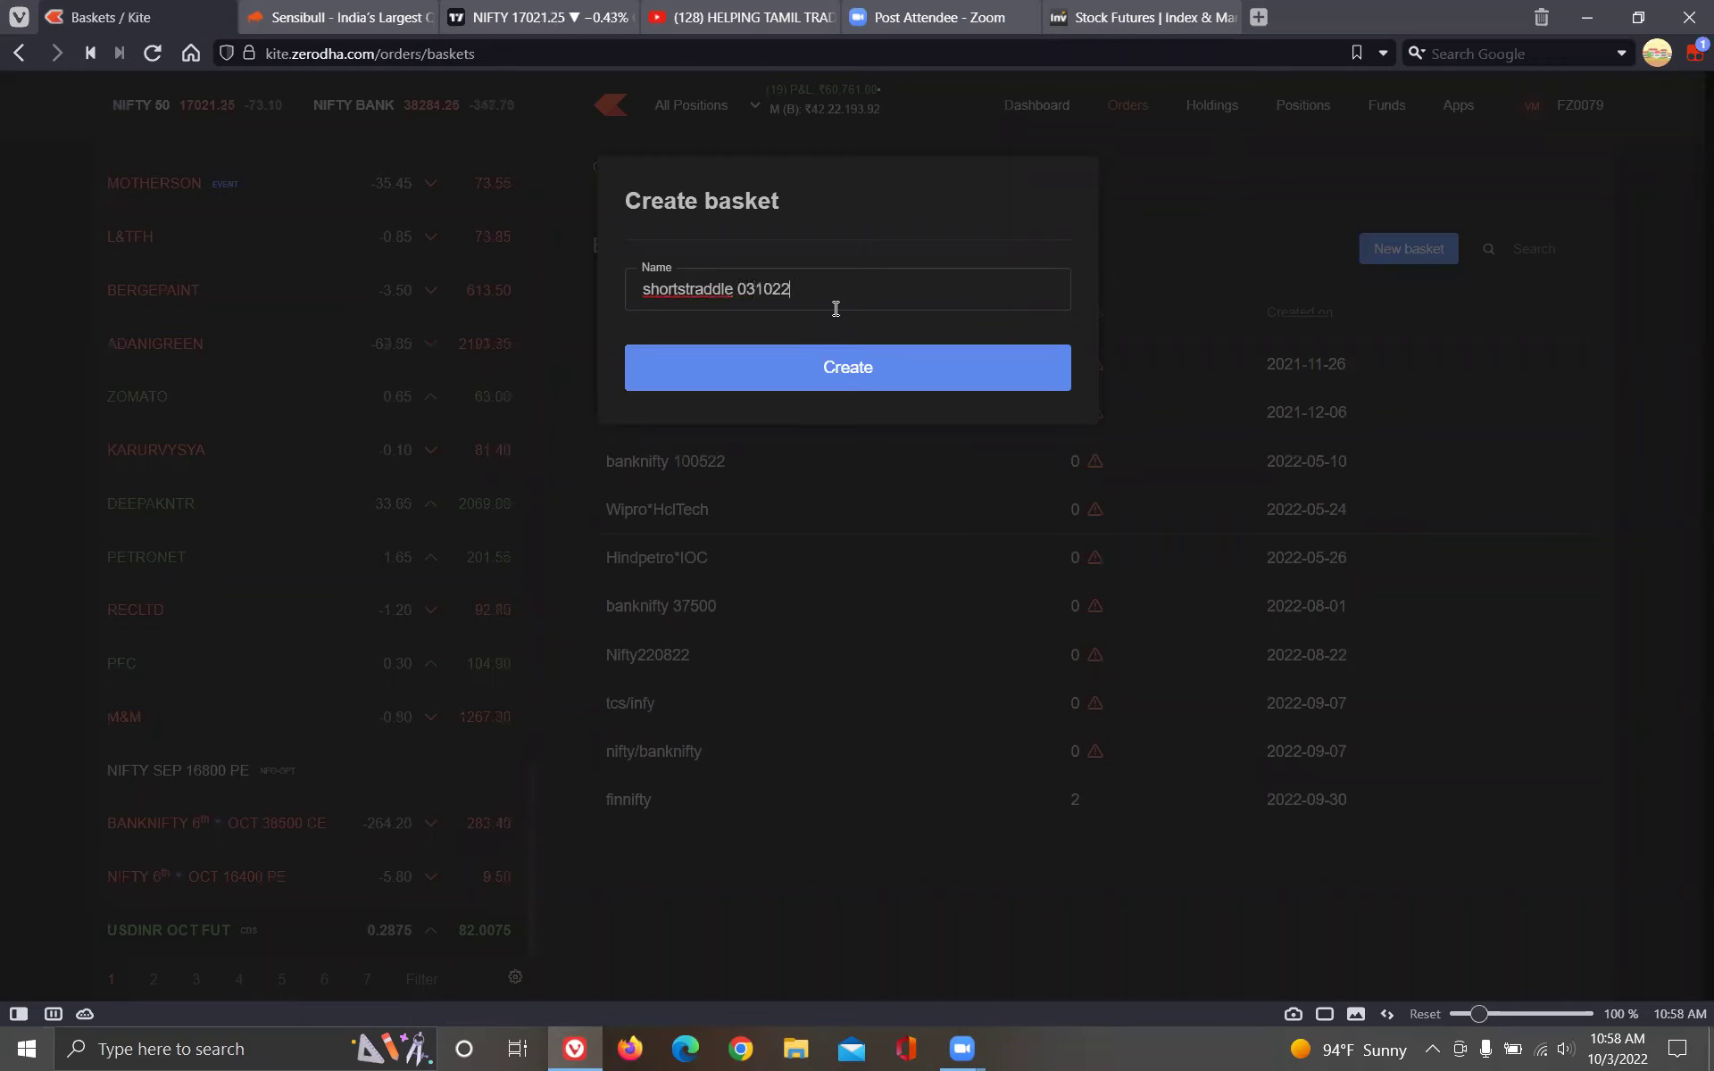
{"action": "left_click", "coordinate": [830, 371]}
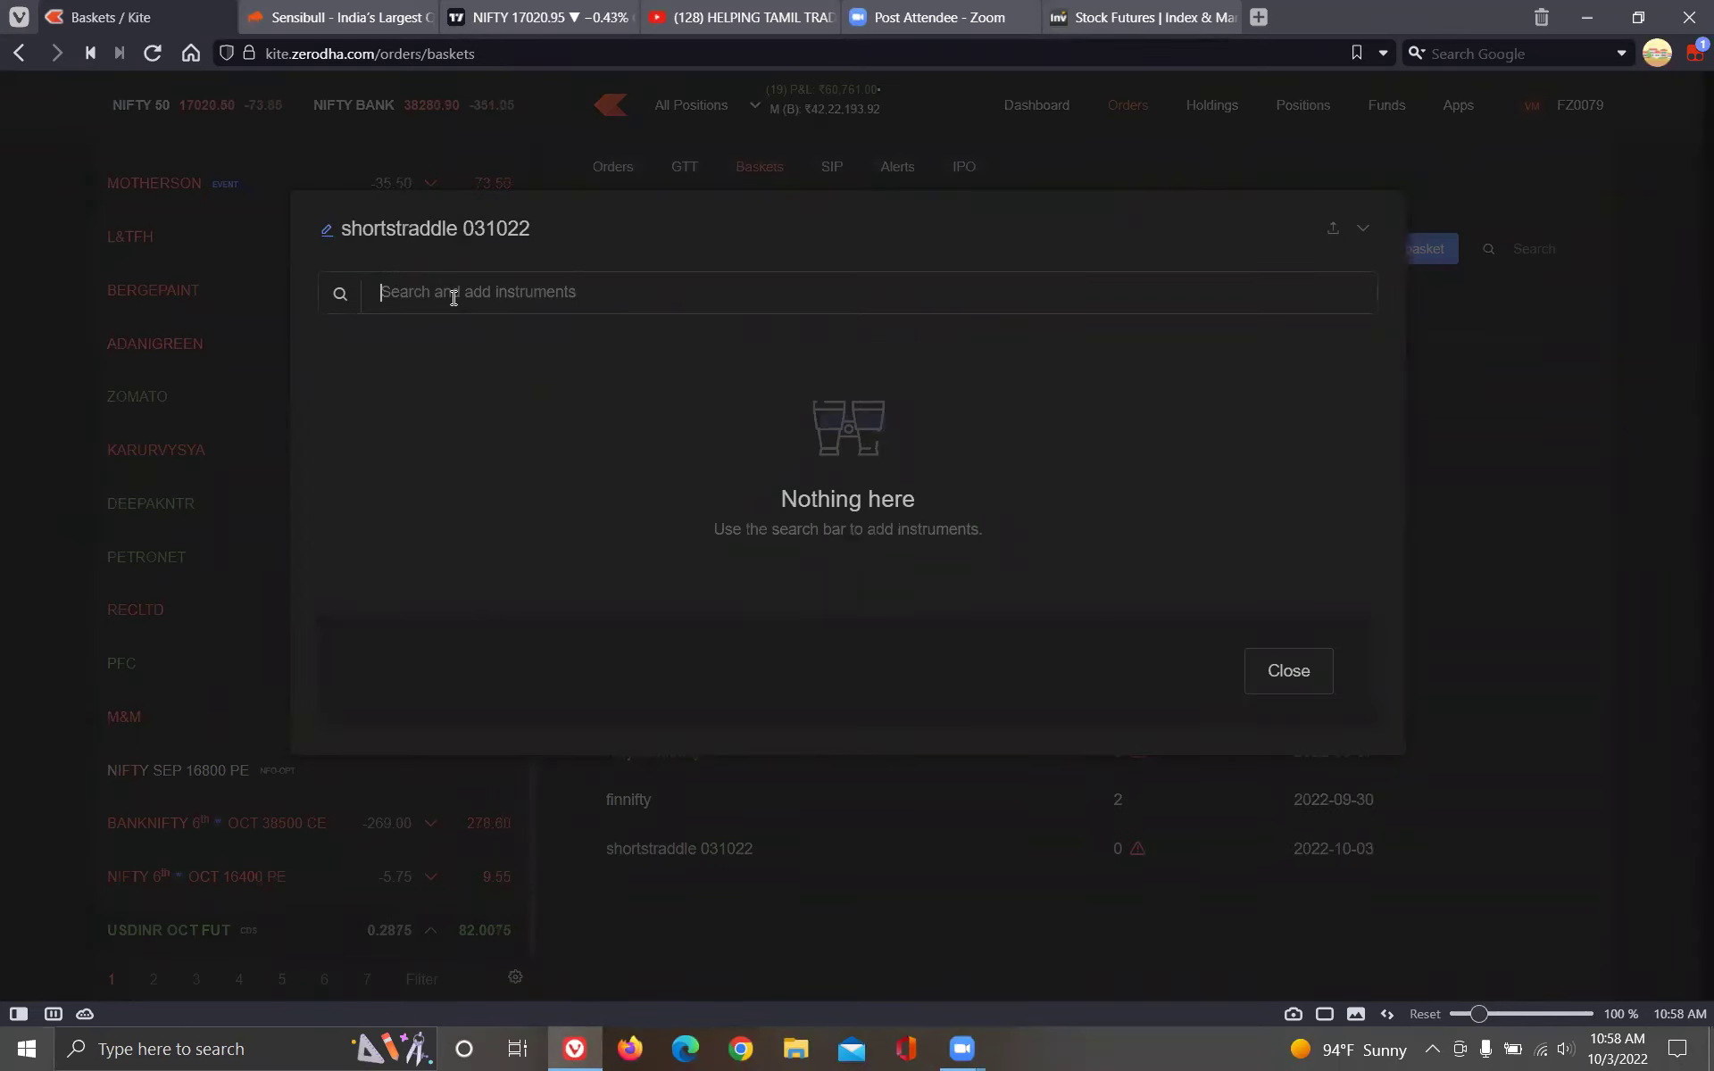
Add a SELL of 25 BANKNIFTY 6th OCT 38300 CE to the basket as its first leg.
{"action": "type", "text": "banknifty "}
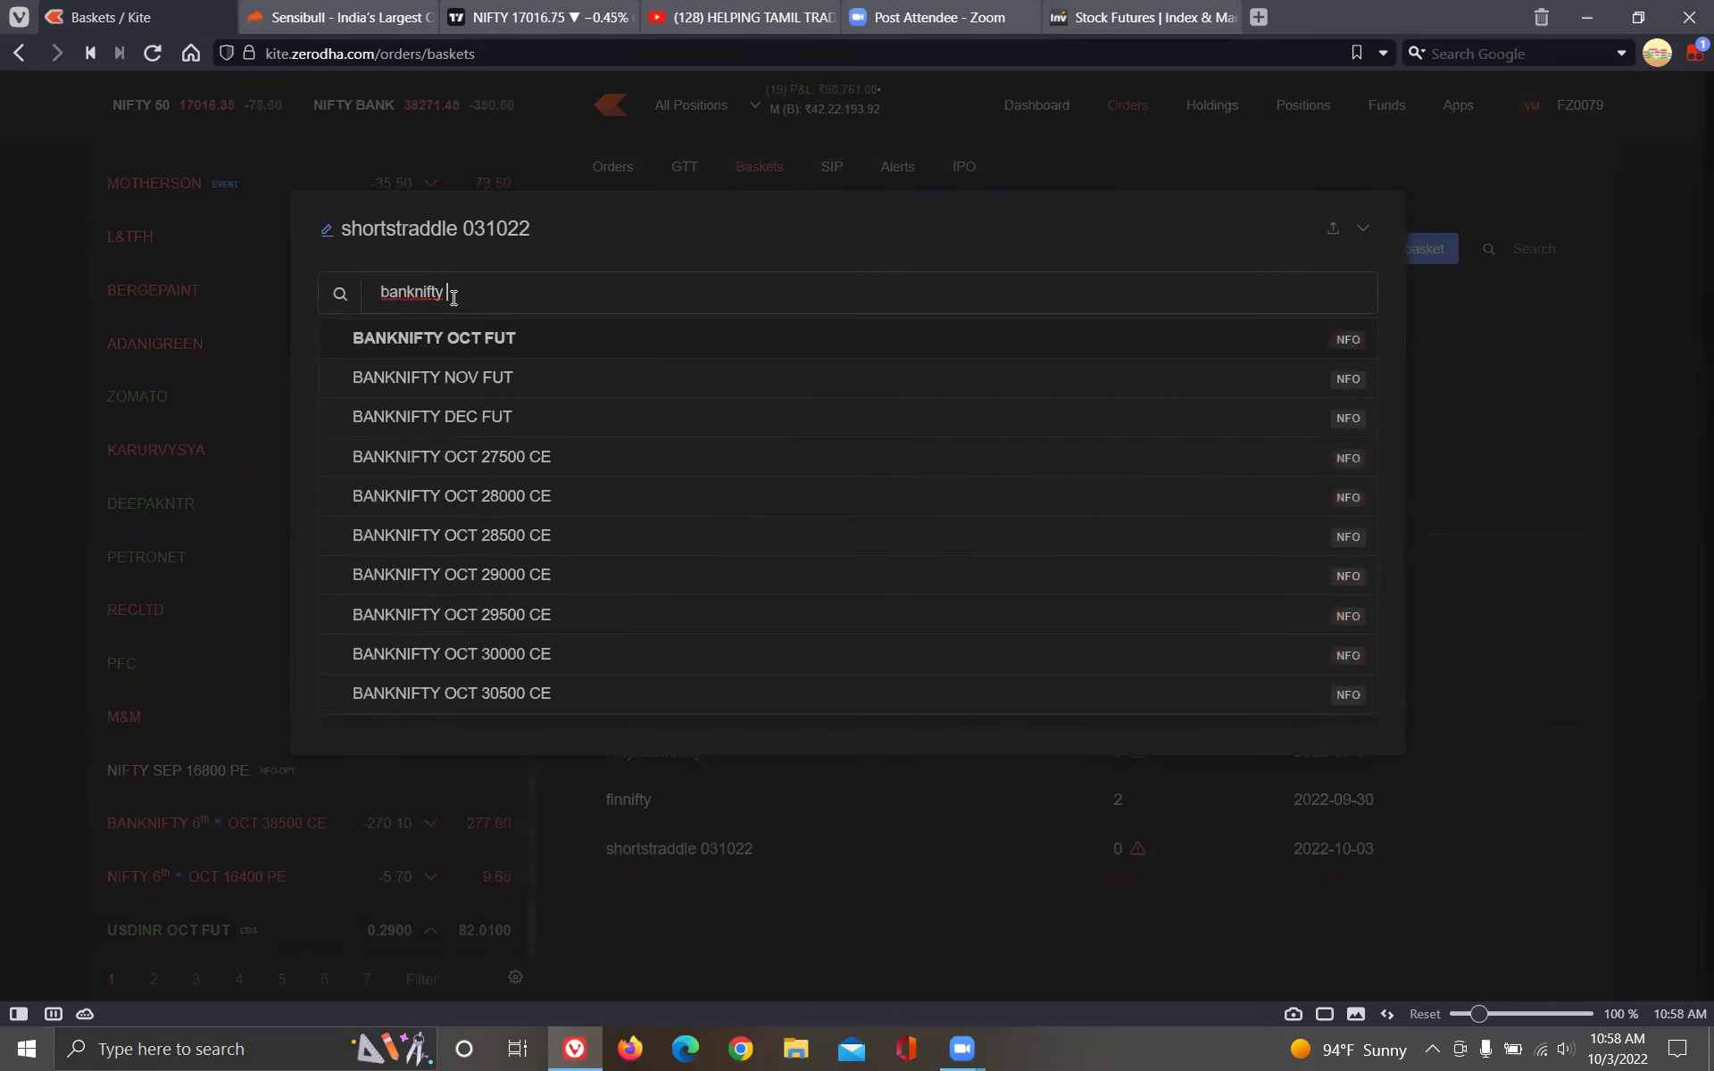
{"action": "type", "text": "38300"}
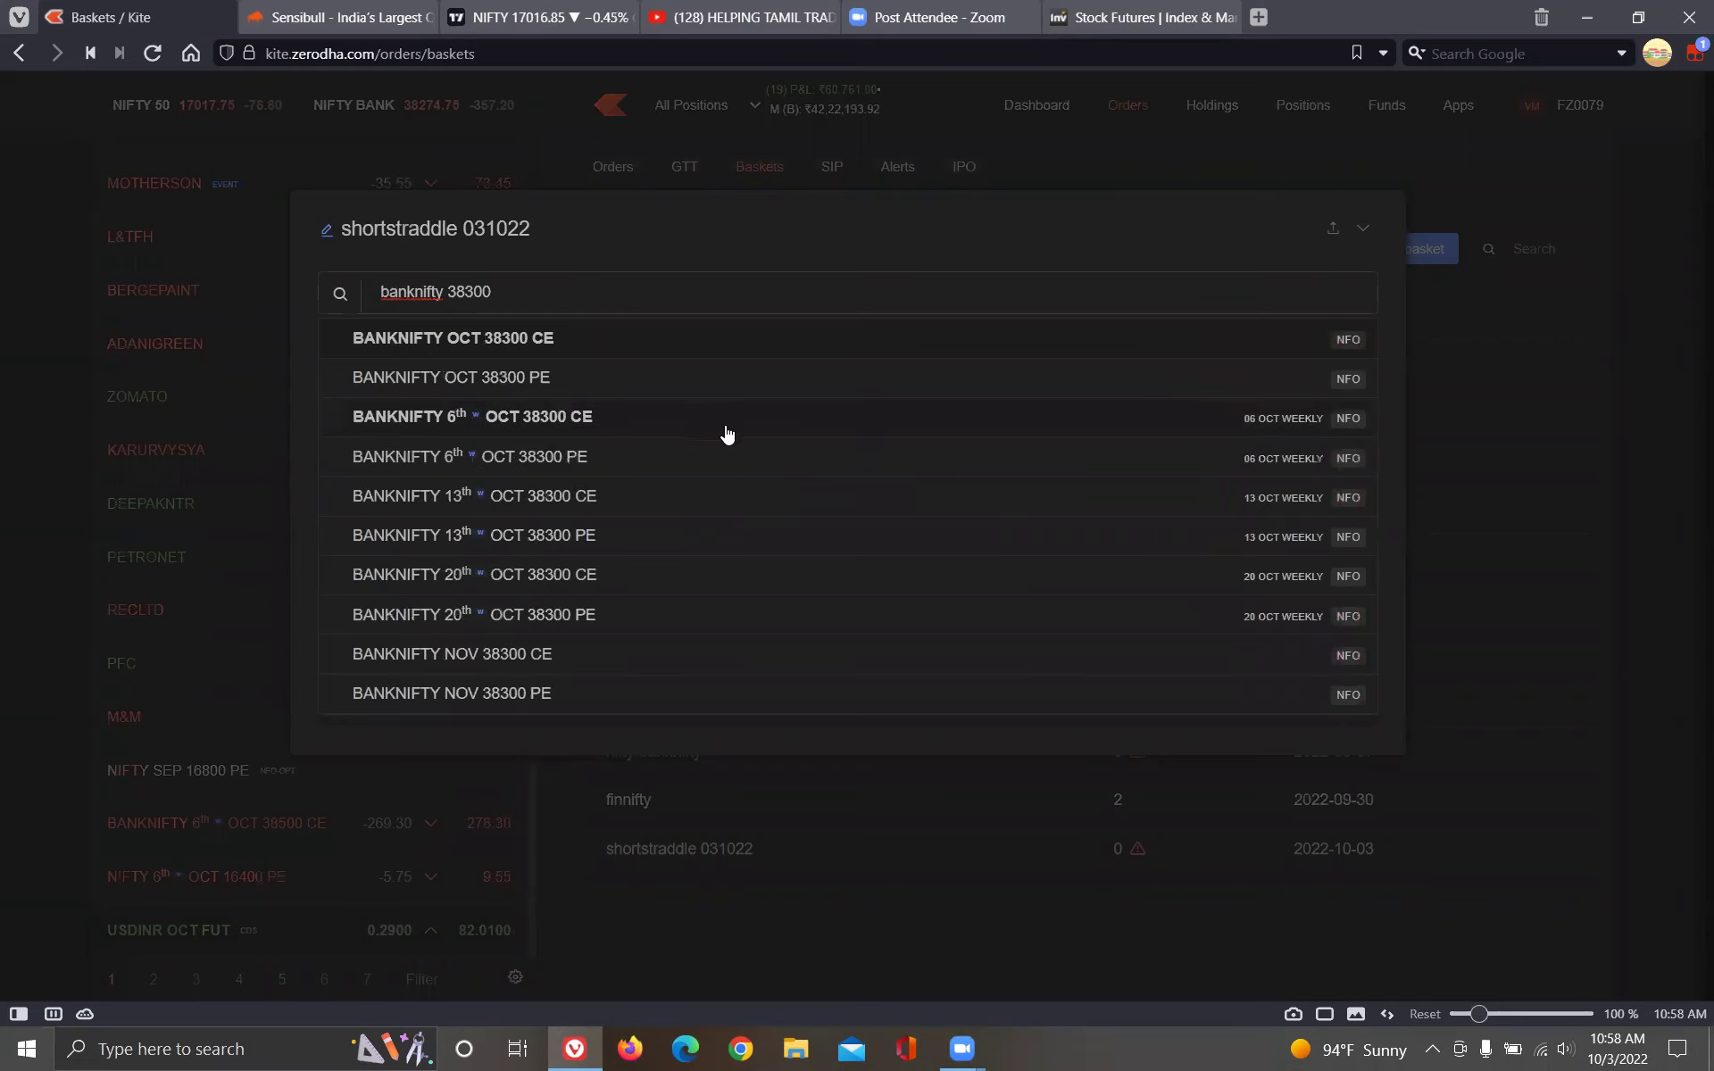
{"action": "left_click", "coordinate": [754, 435]}
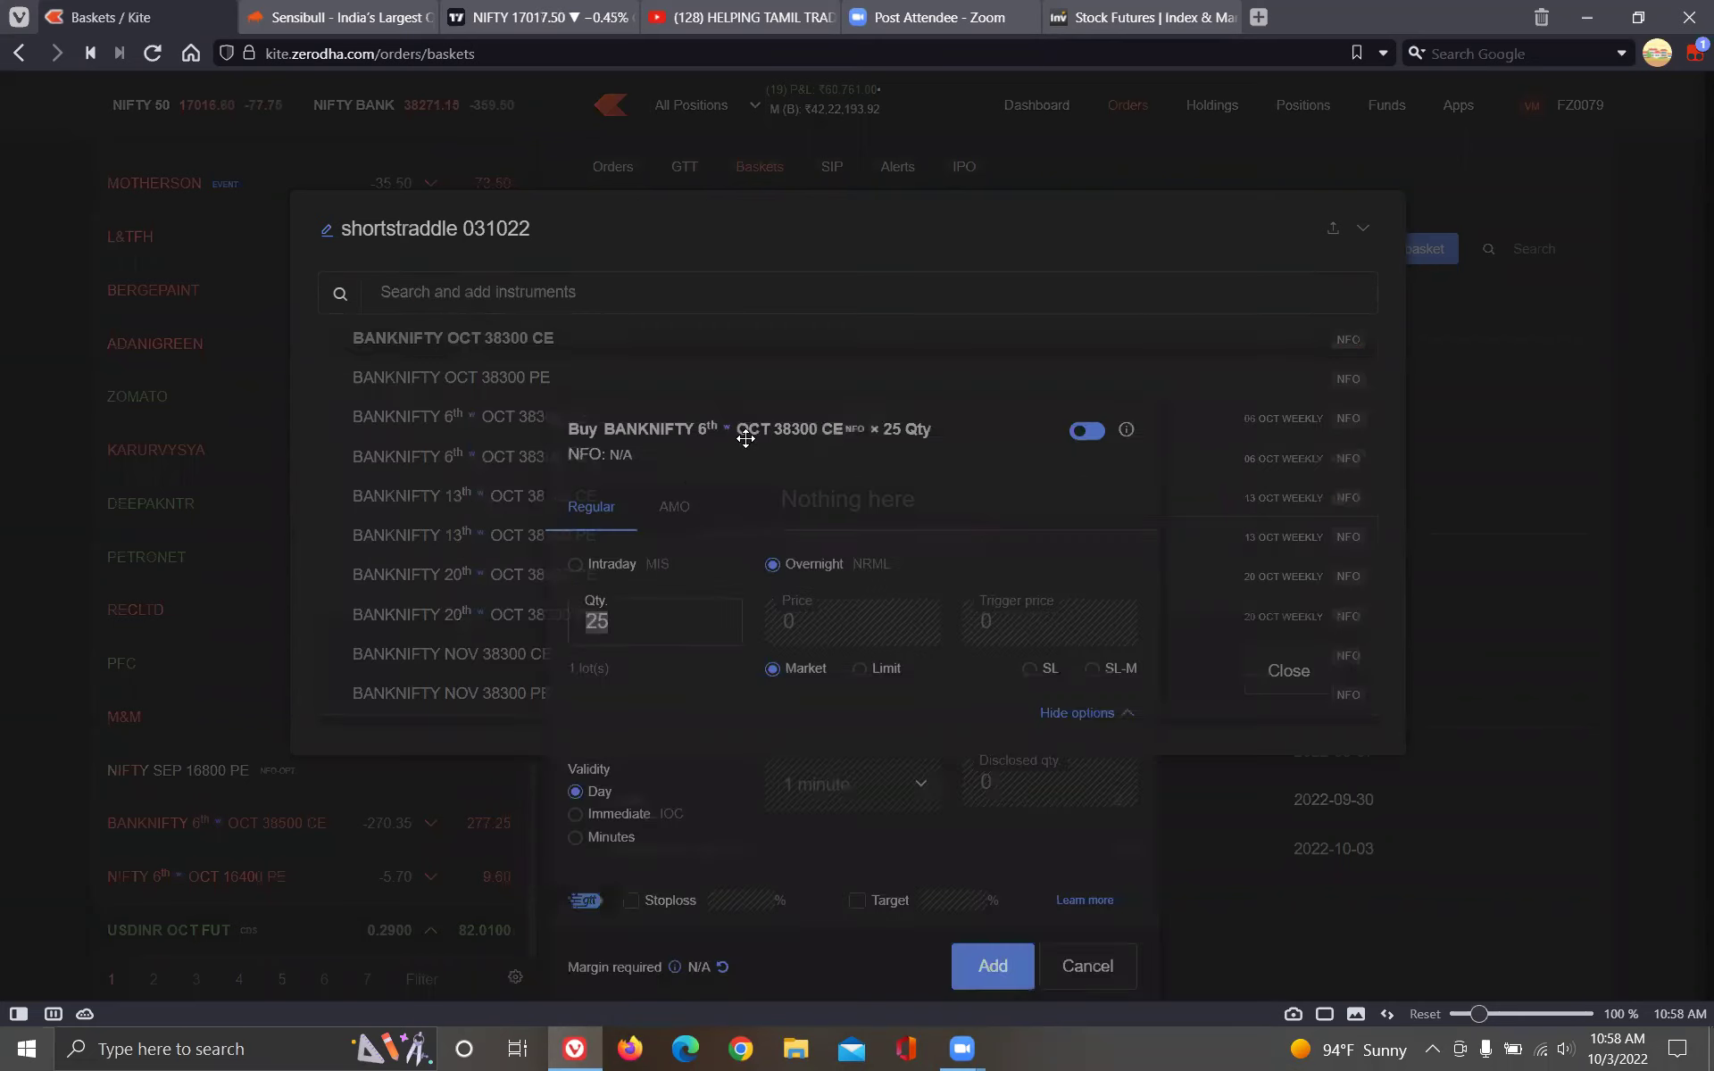
{"action": "left_click", "coordinate": [1098, 427]}
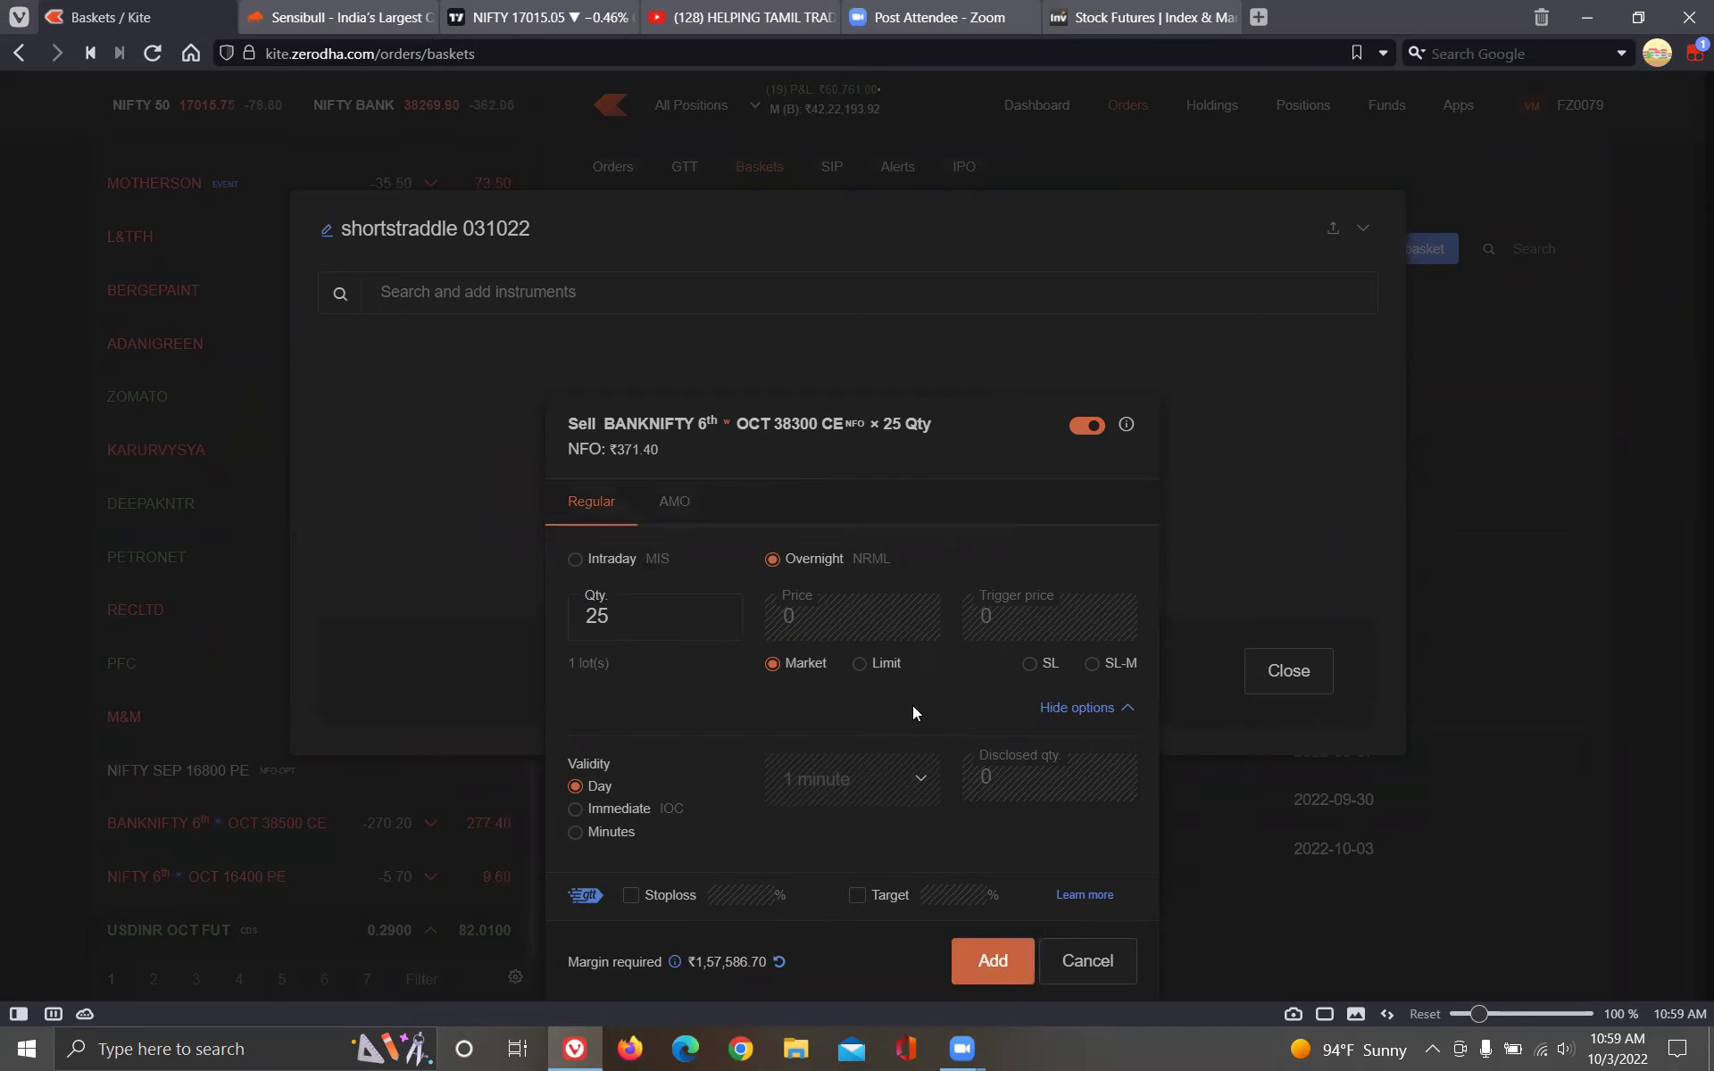
{"action": "left_click", "coordinate": [996, 966]}
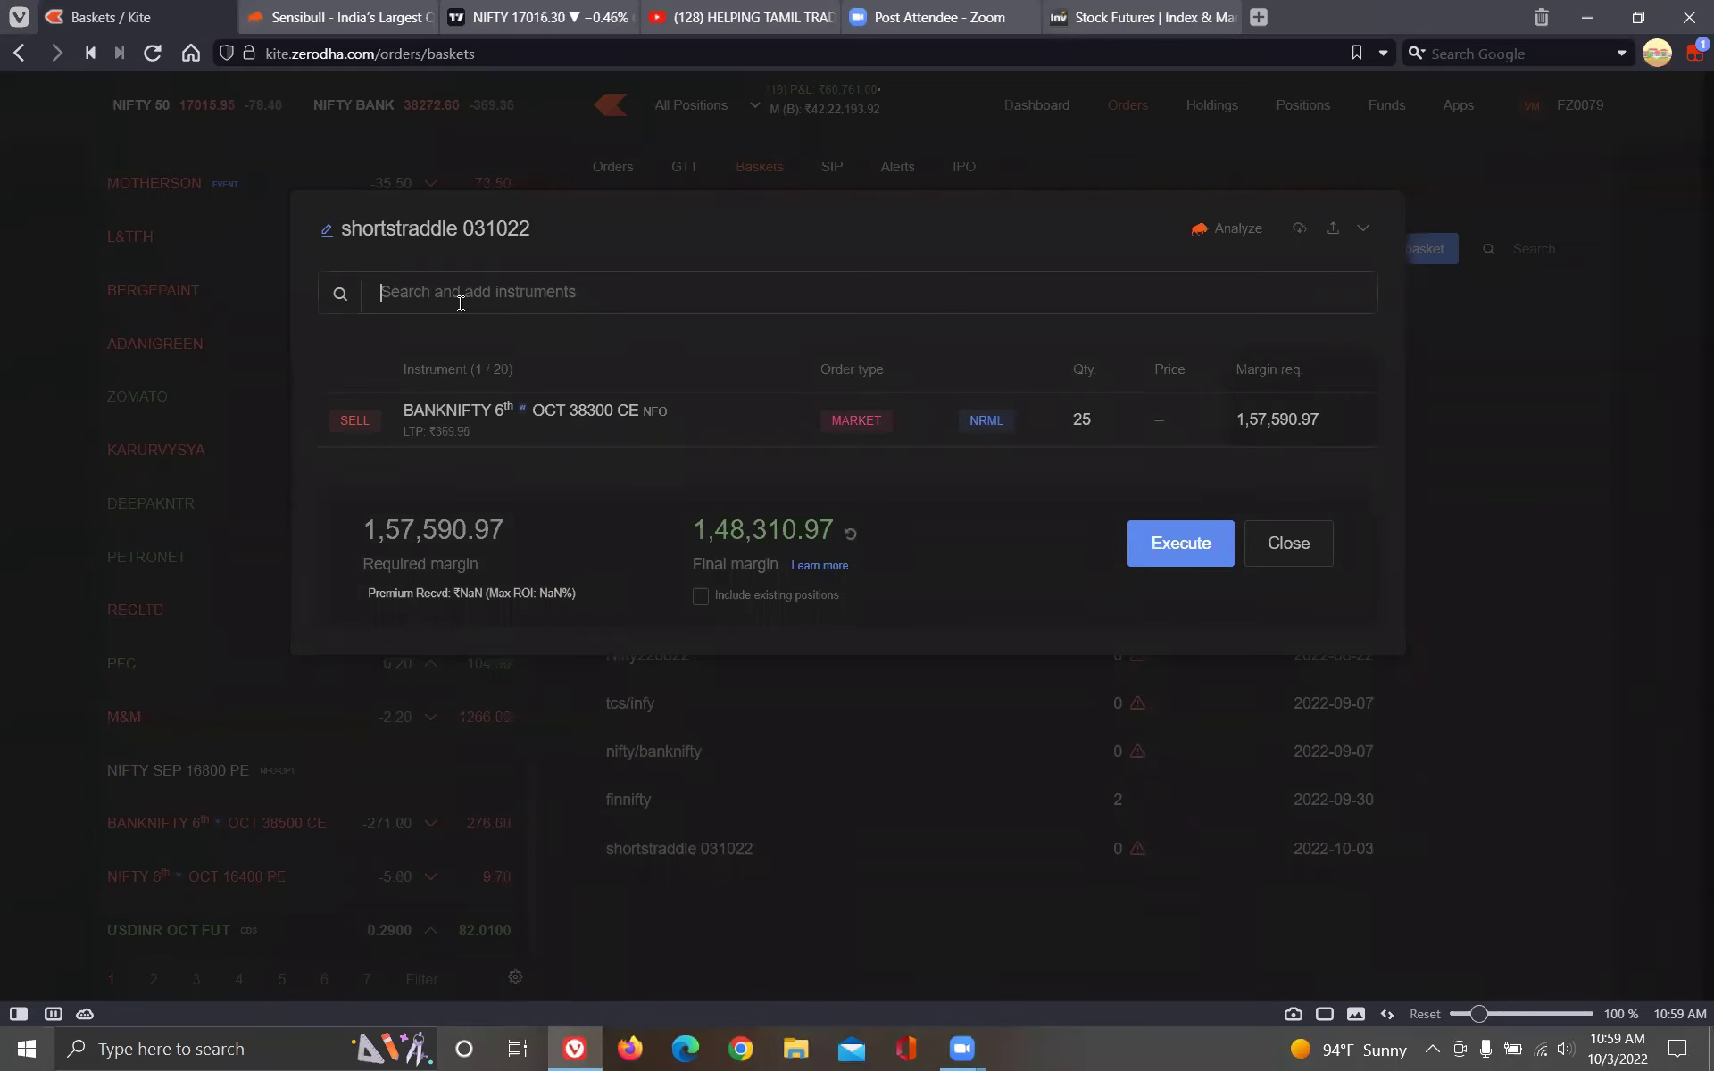
Pick BANKNIFTY 6th OCT 38300 PE and set it to a 25-qty Sell order.
{"action": "type", "text": "38300"}
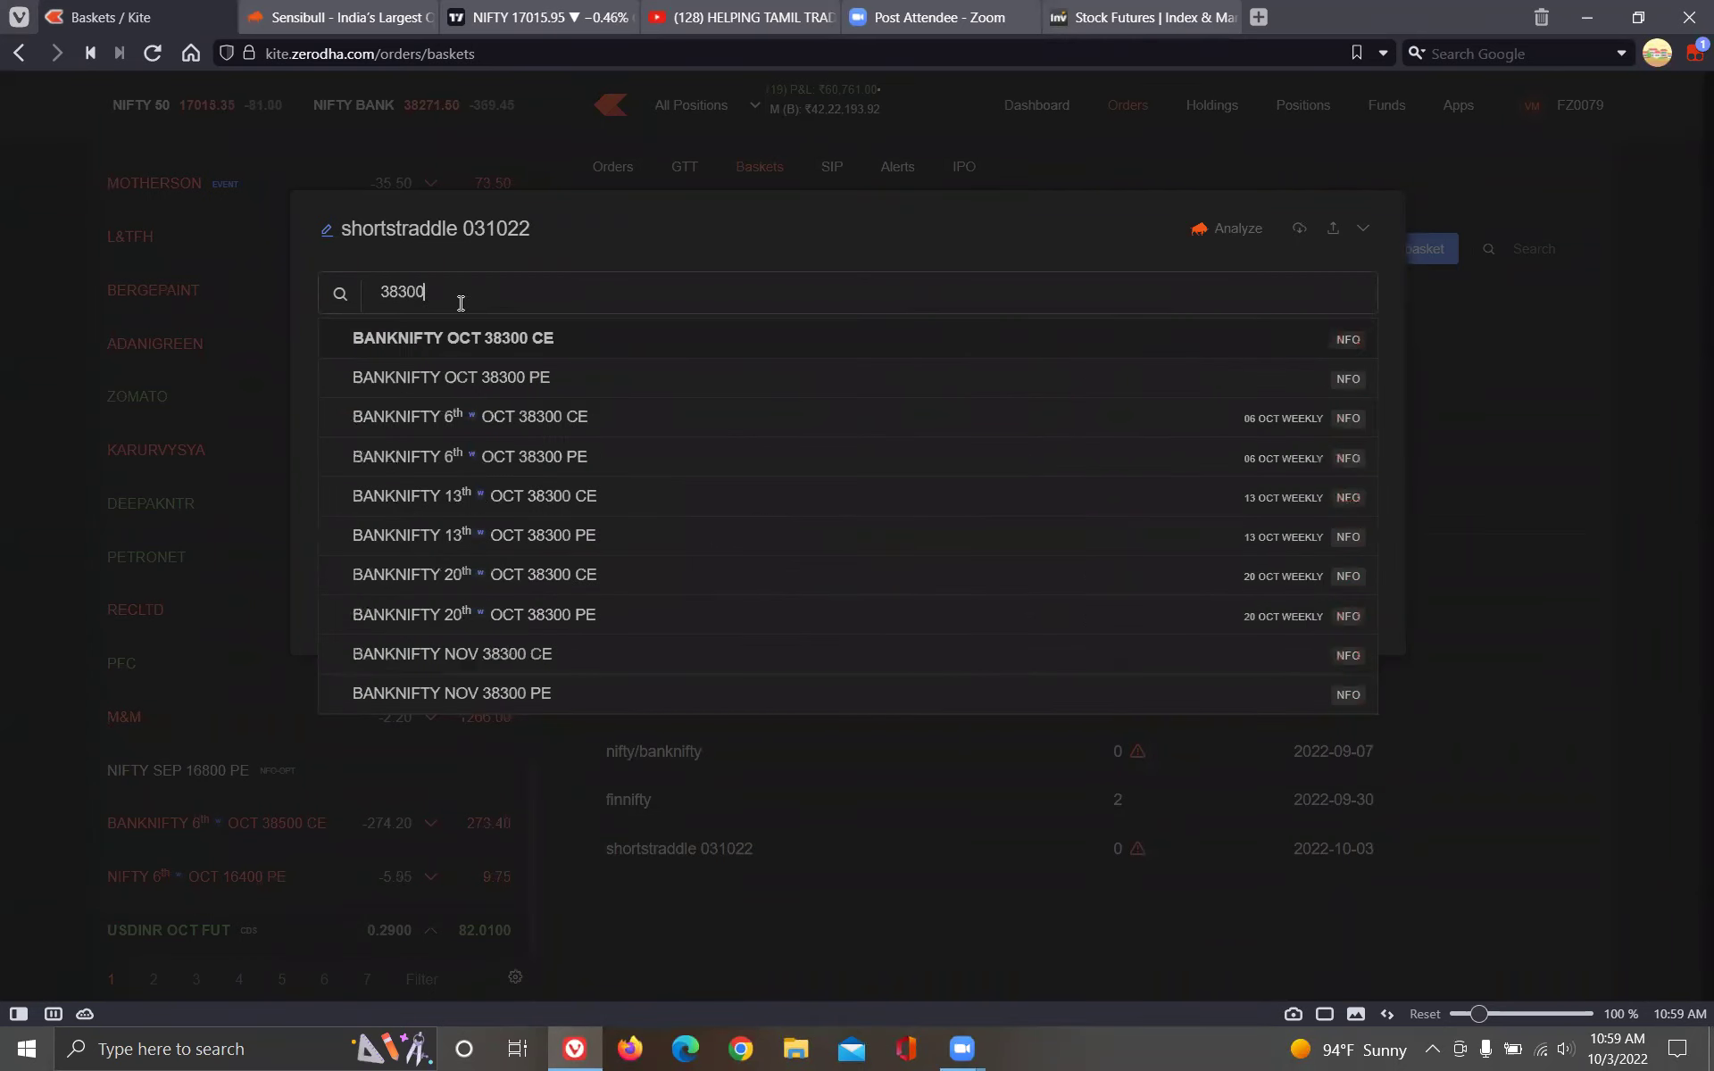
{"action": "left_click", "coordinate": [623, 459]}
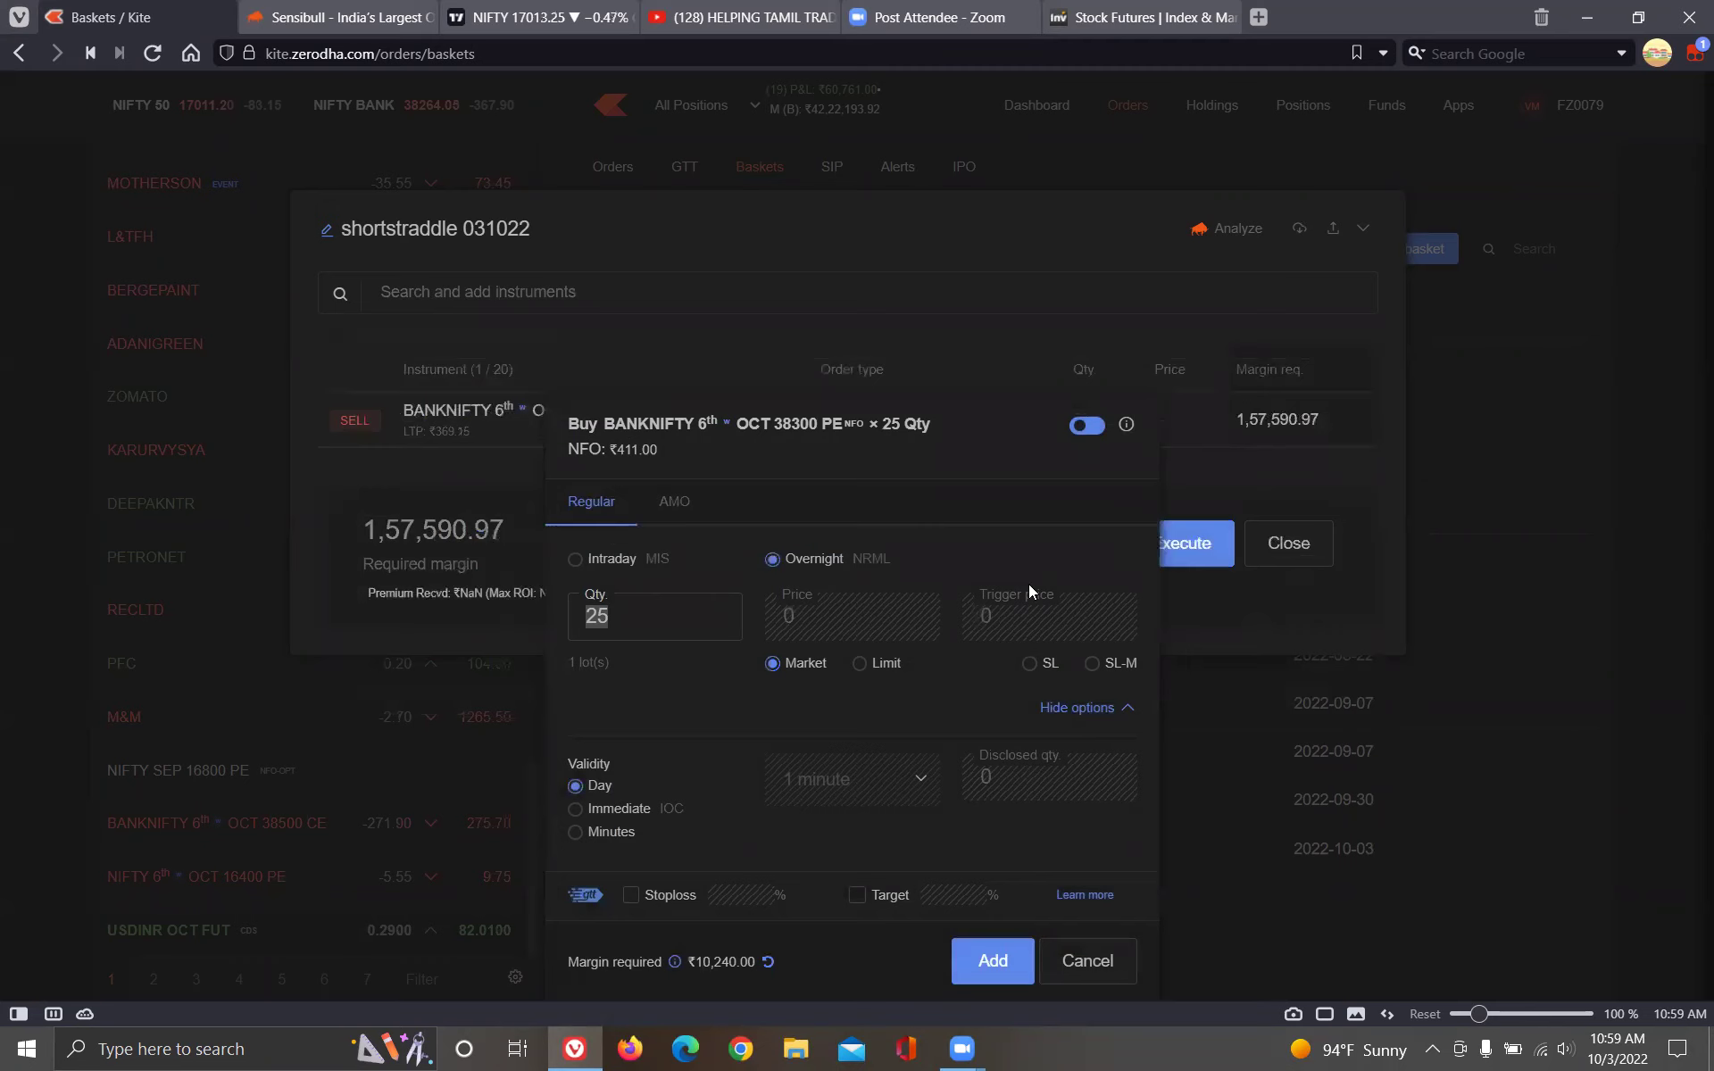
{"action": "left_click", "coordinate": [1088, 426]}
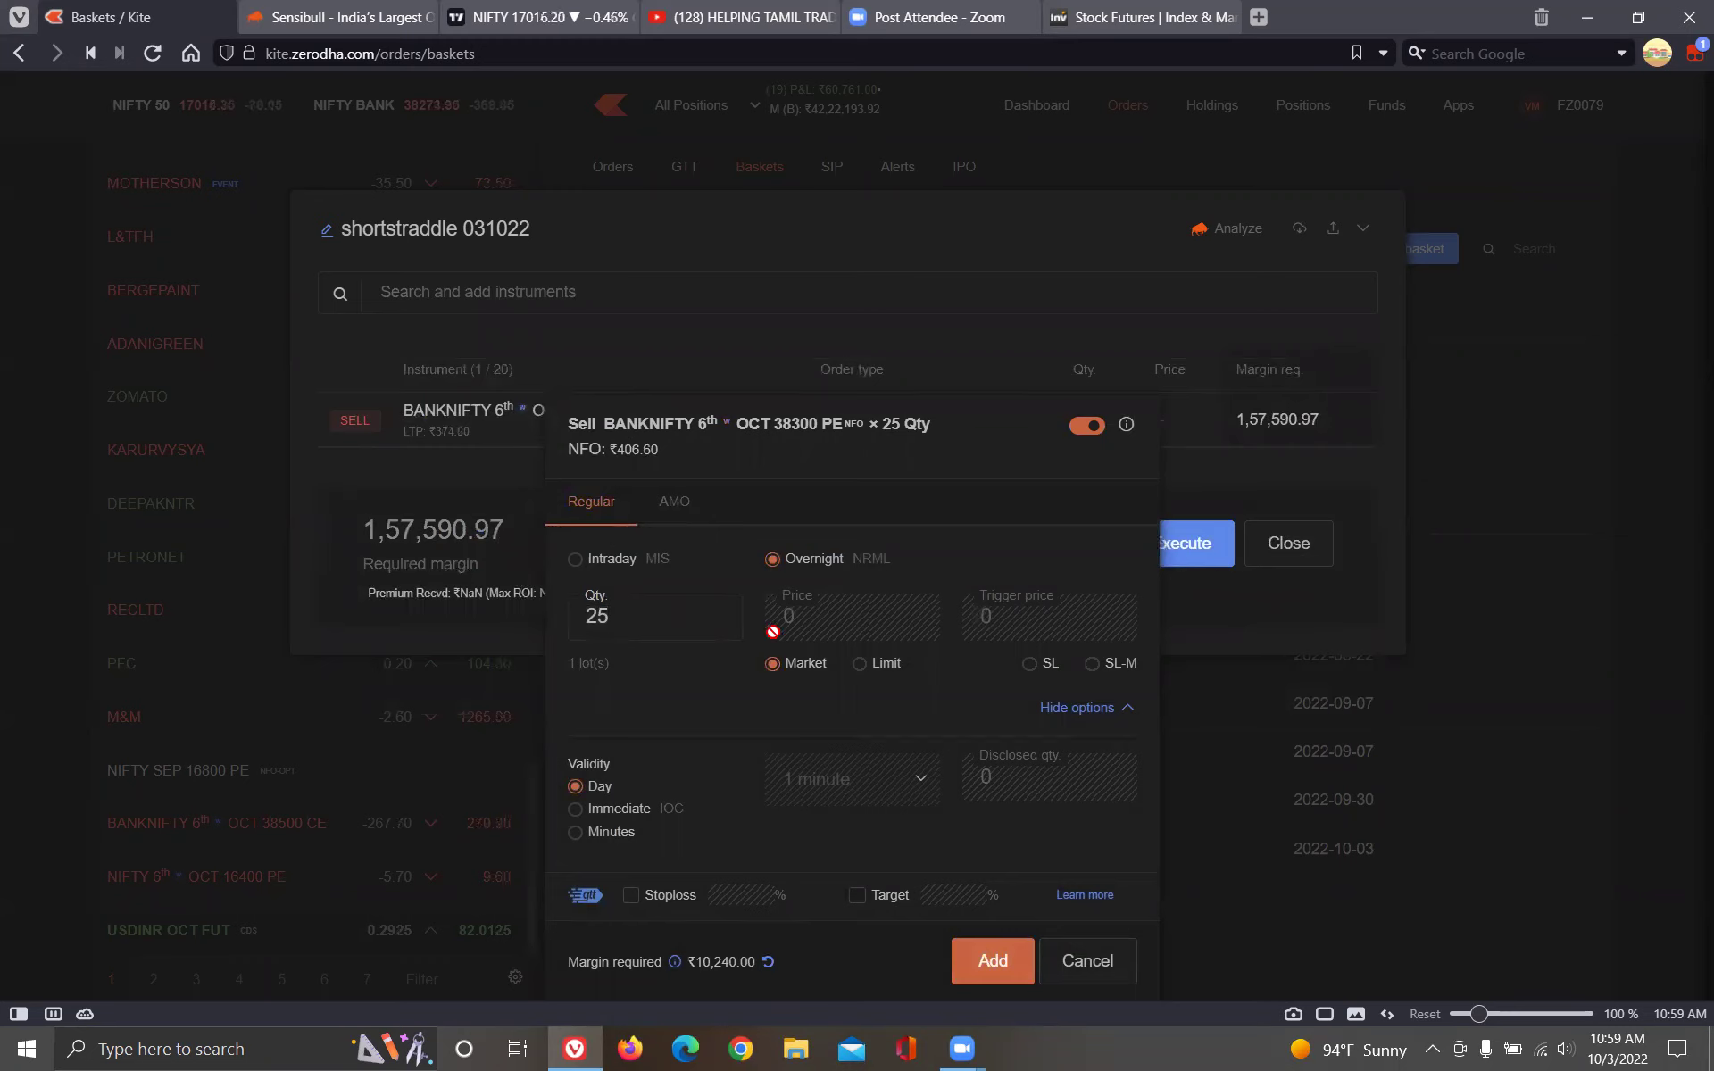
Keep the 38300 PE sell as a Day market order, add it, and send the basket for analysis.
{"action": "left_click", "coordinate": [861, 665]}
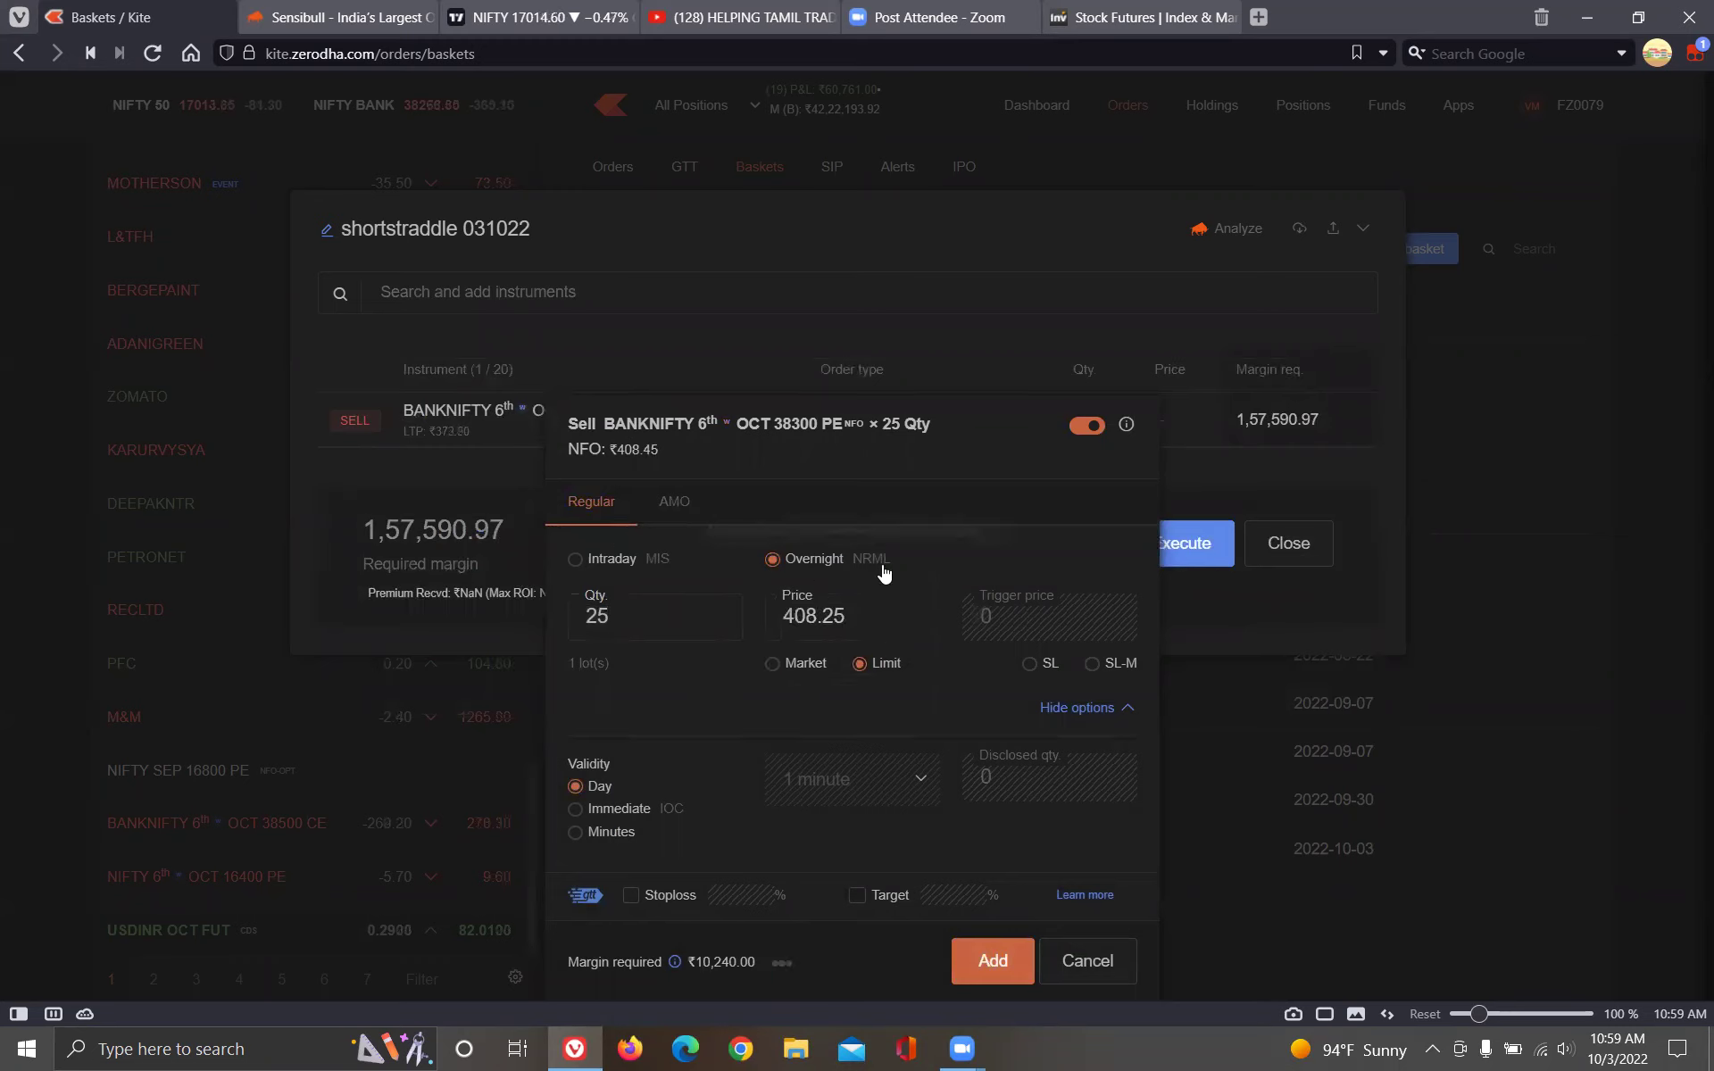
{"action": "left_click", "coordinate": [779, 663]}
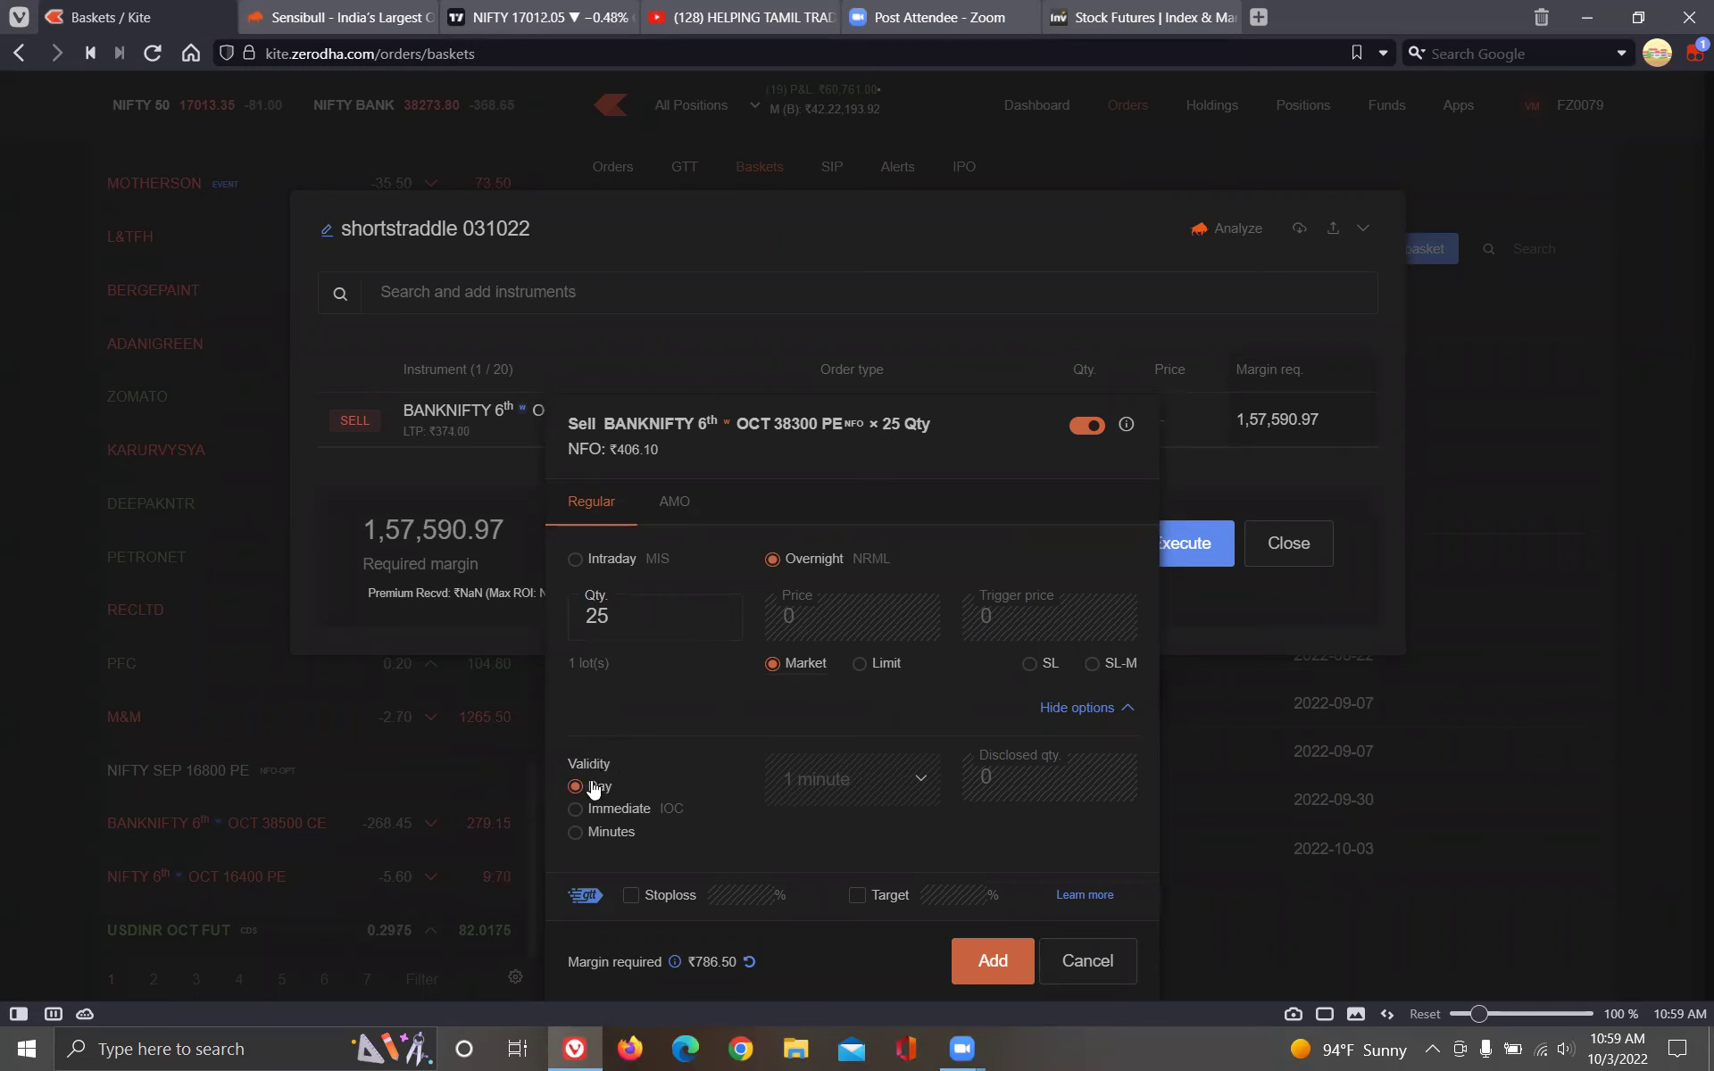
{"action": "left_click", "coordinate": [576, 832]}
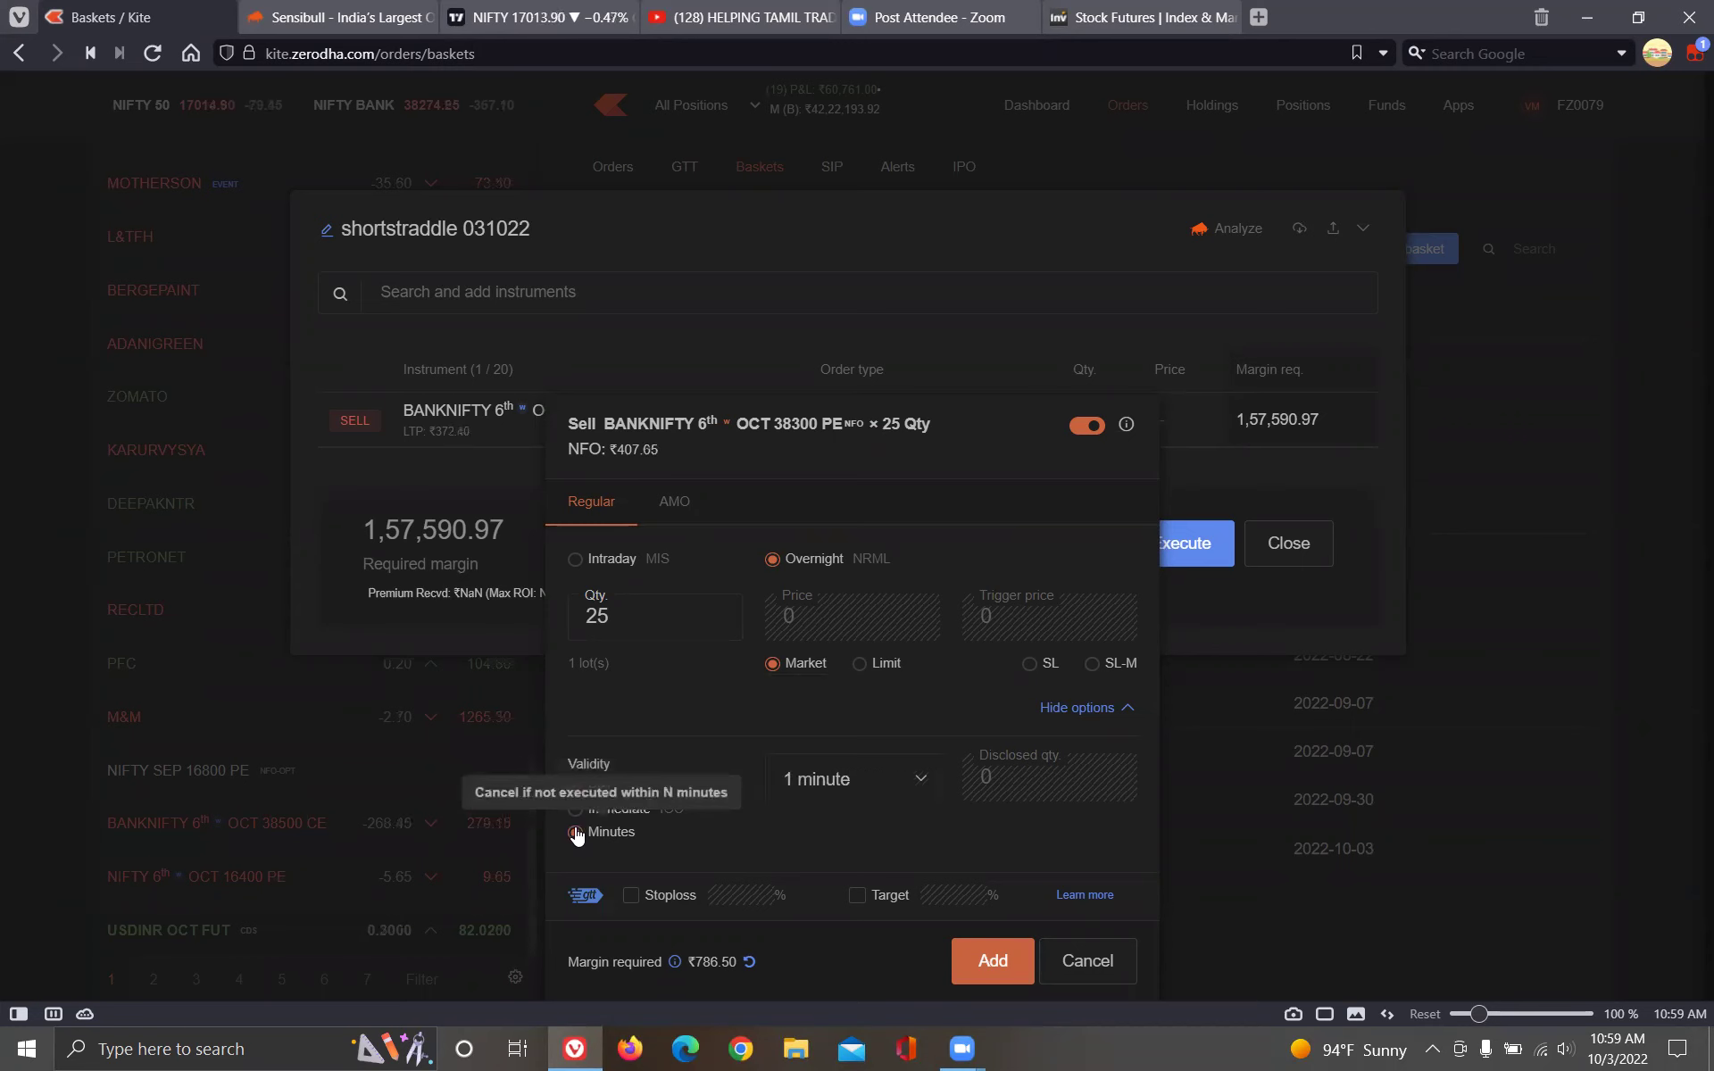
{"action": "left_click", "coordinate": [915, 791]}
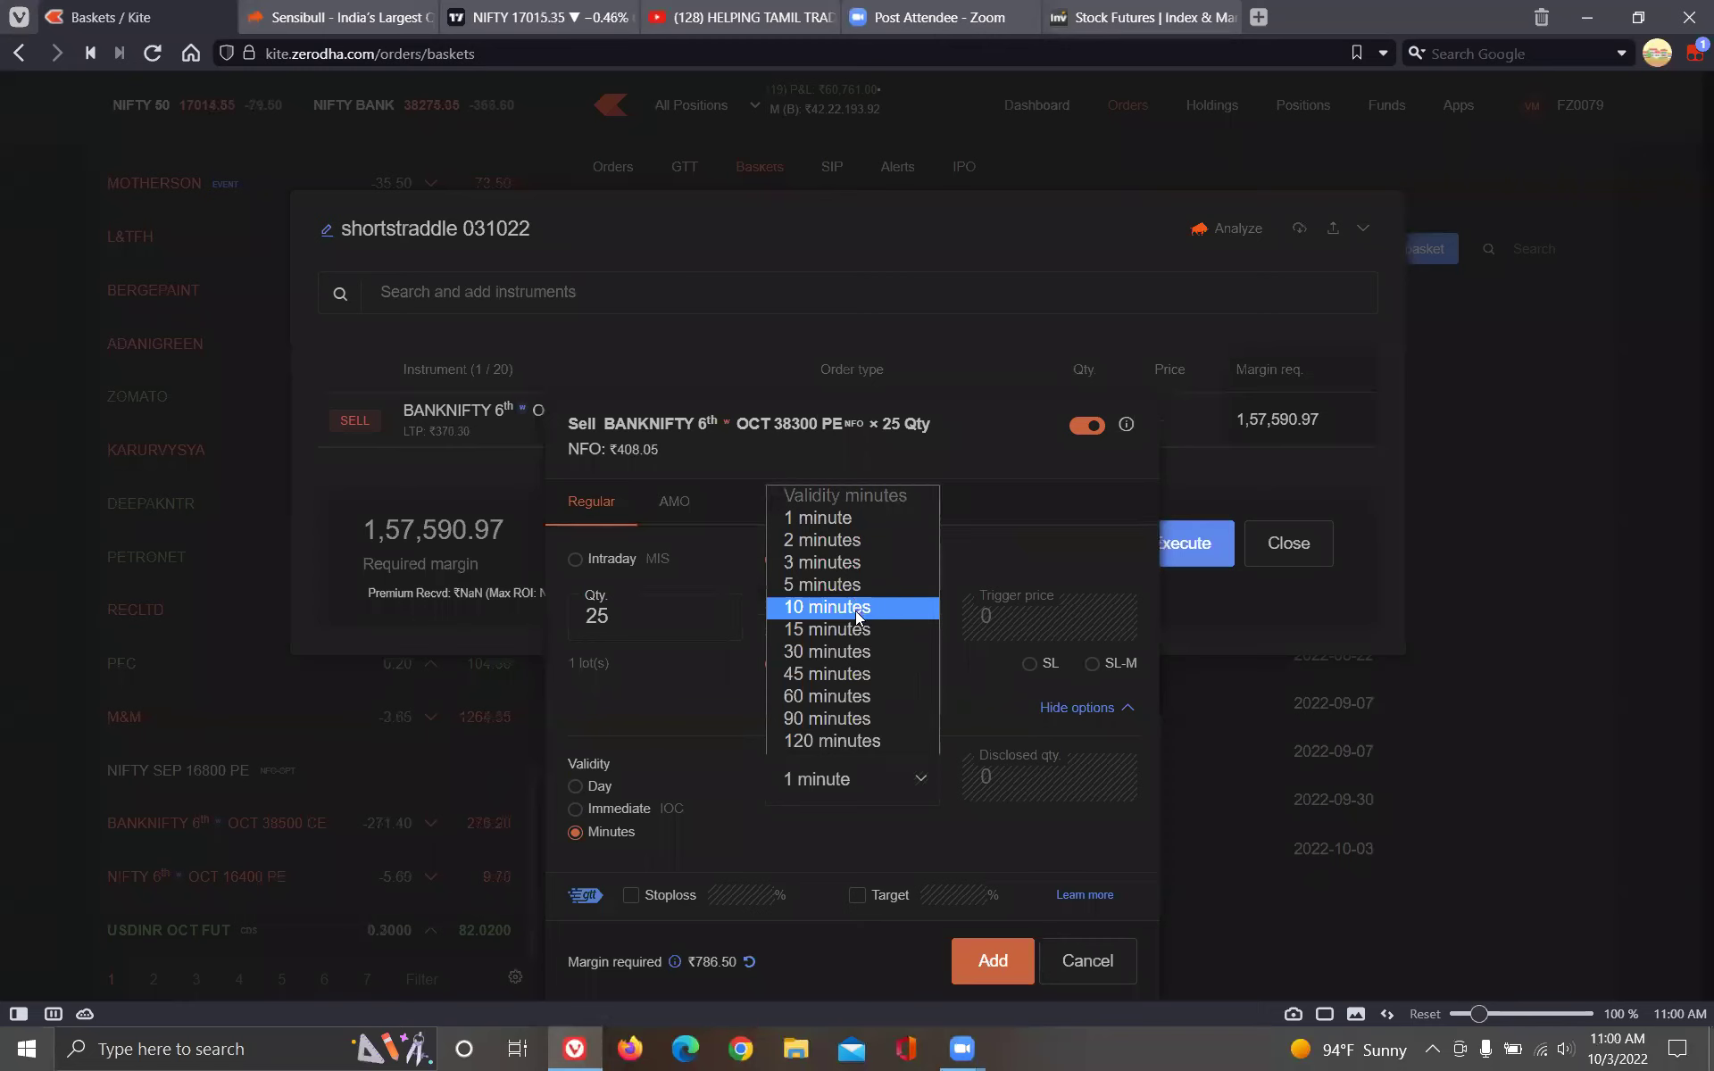
{"action": "left_click", "coordinate": [577, 815]}
{"action": "left_click", "coordinate": [574, 799]}
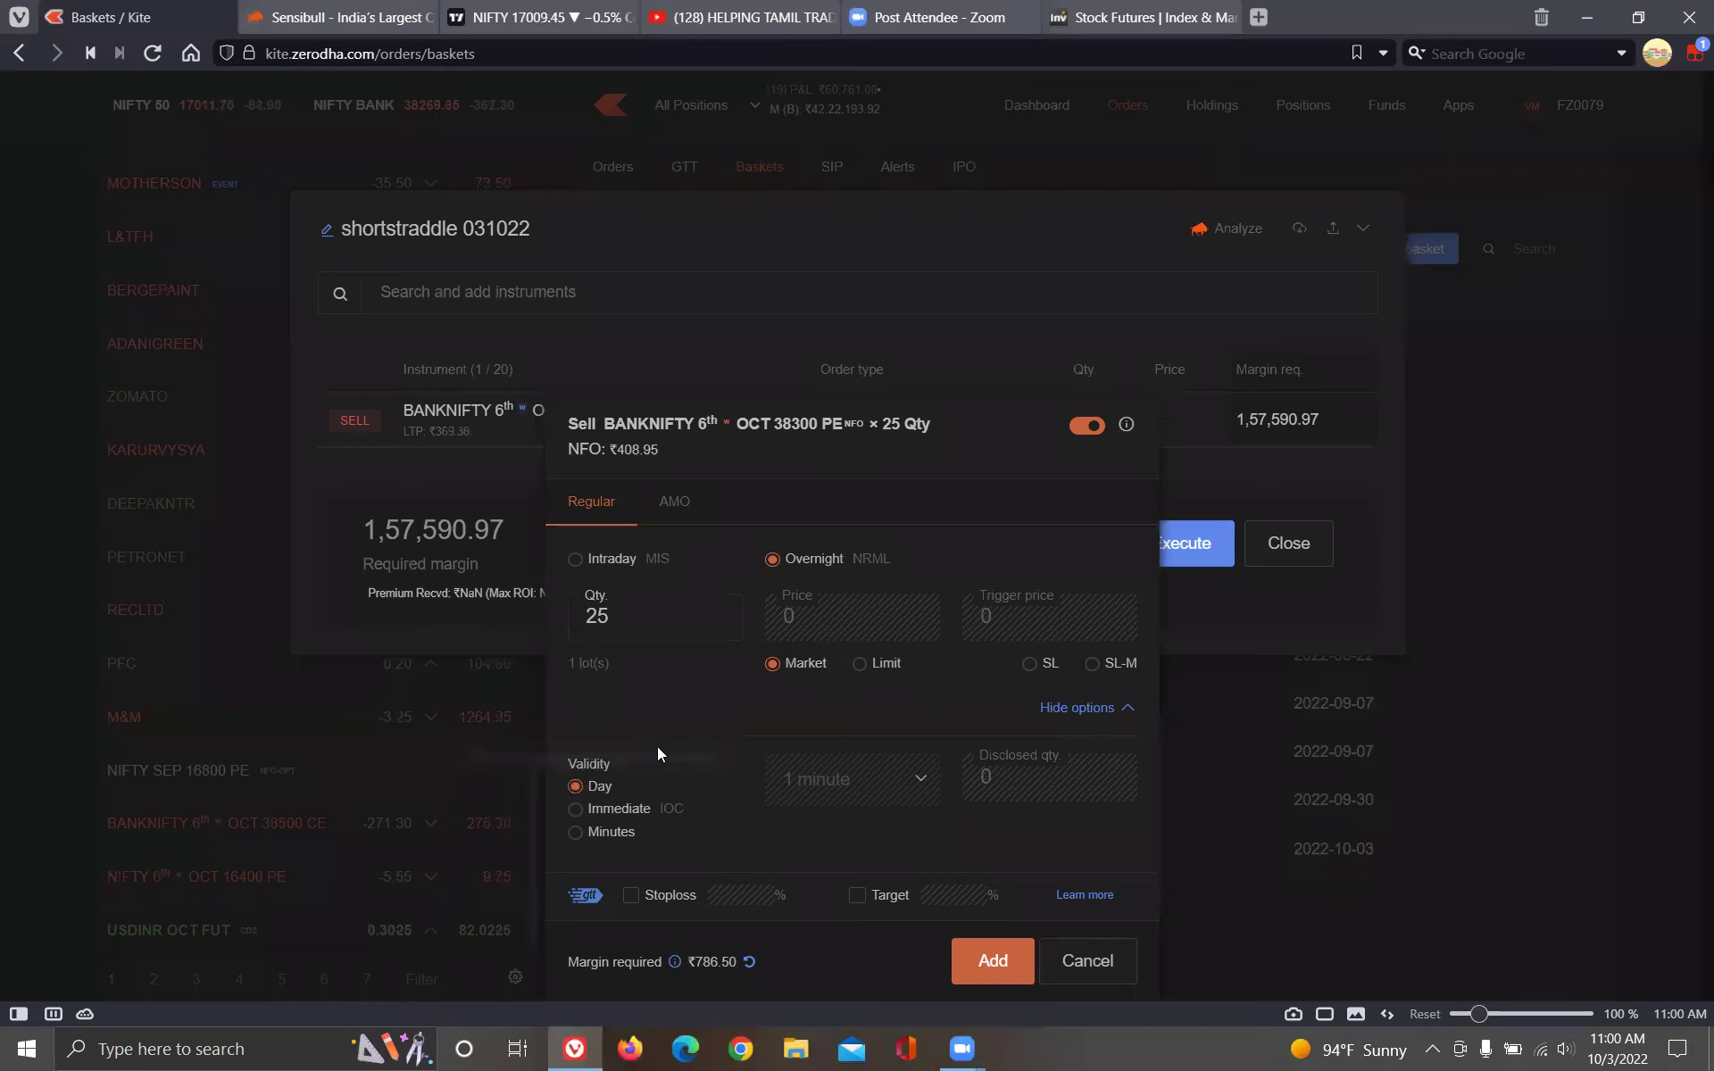
{"action": "left_click", "coordinate": [996, 964]}
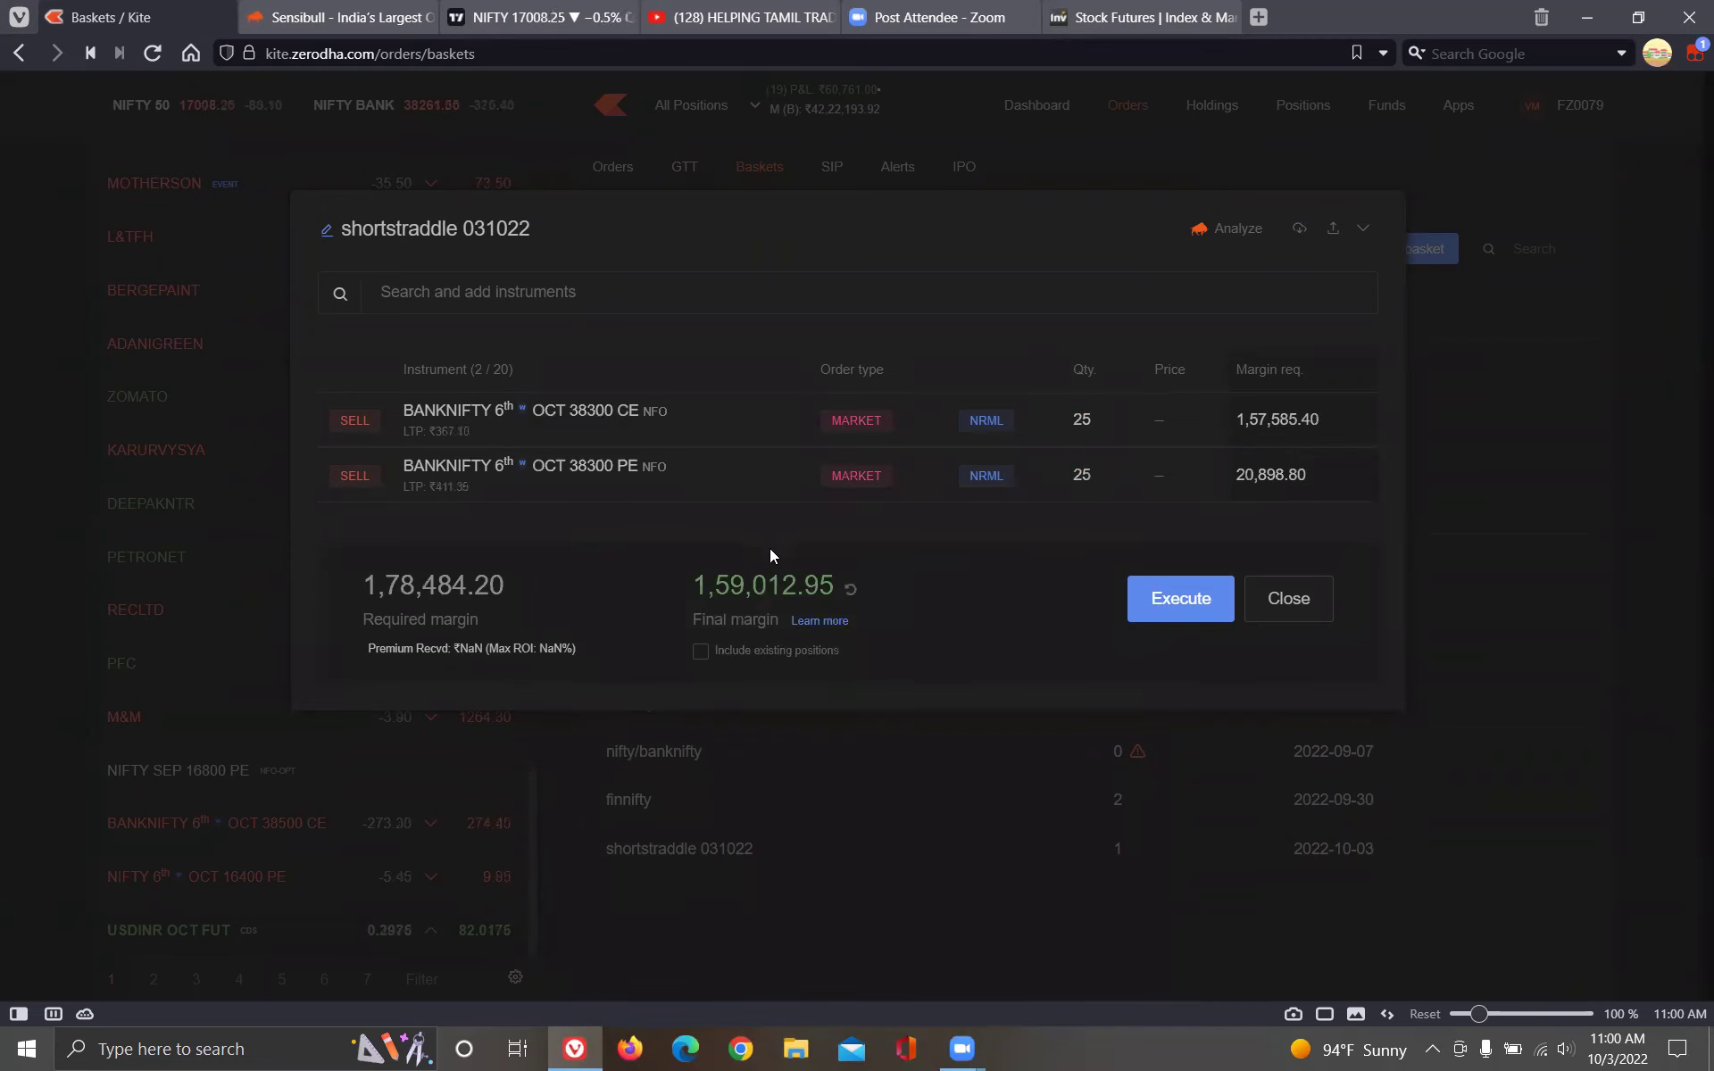
{"action": "left_click", "coordinate": [1238, 232]}
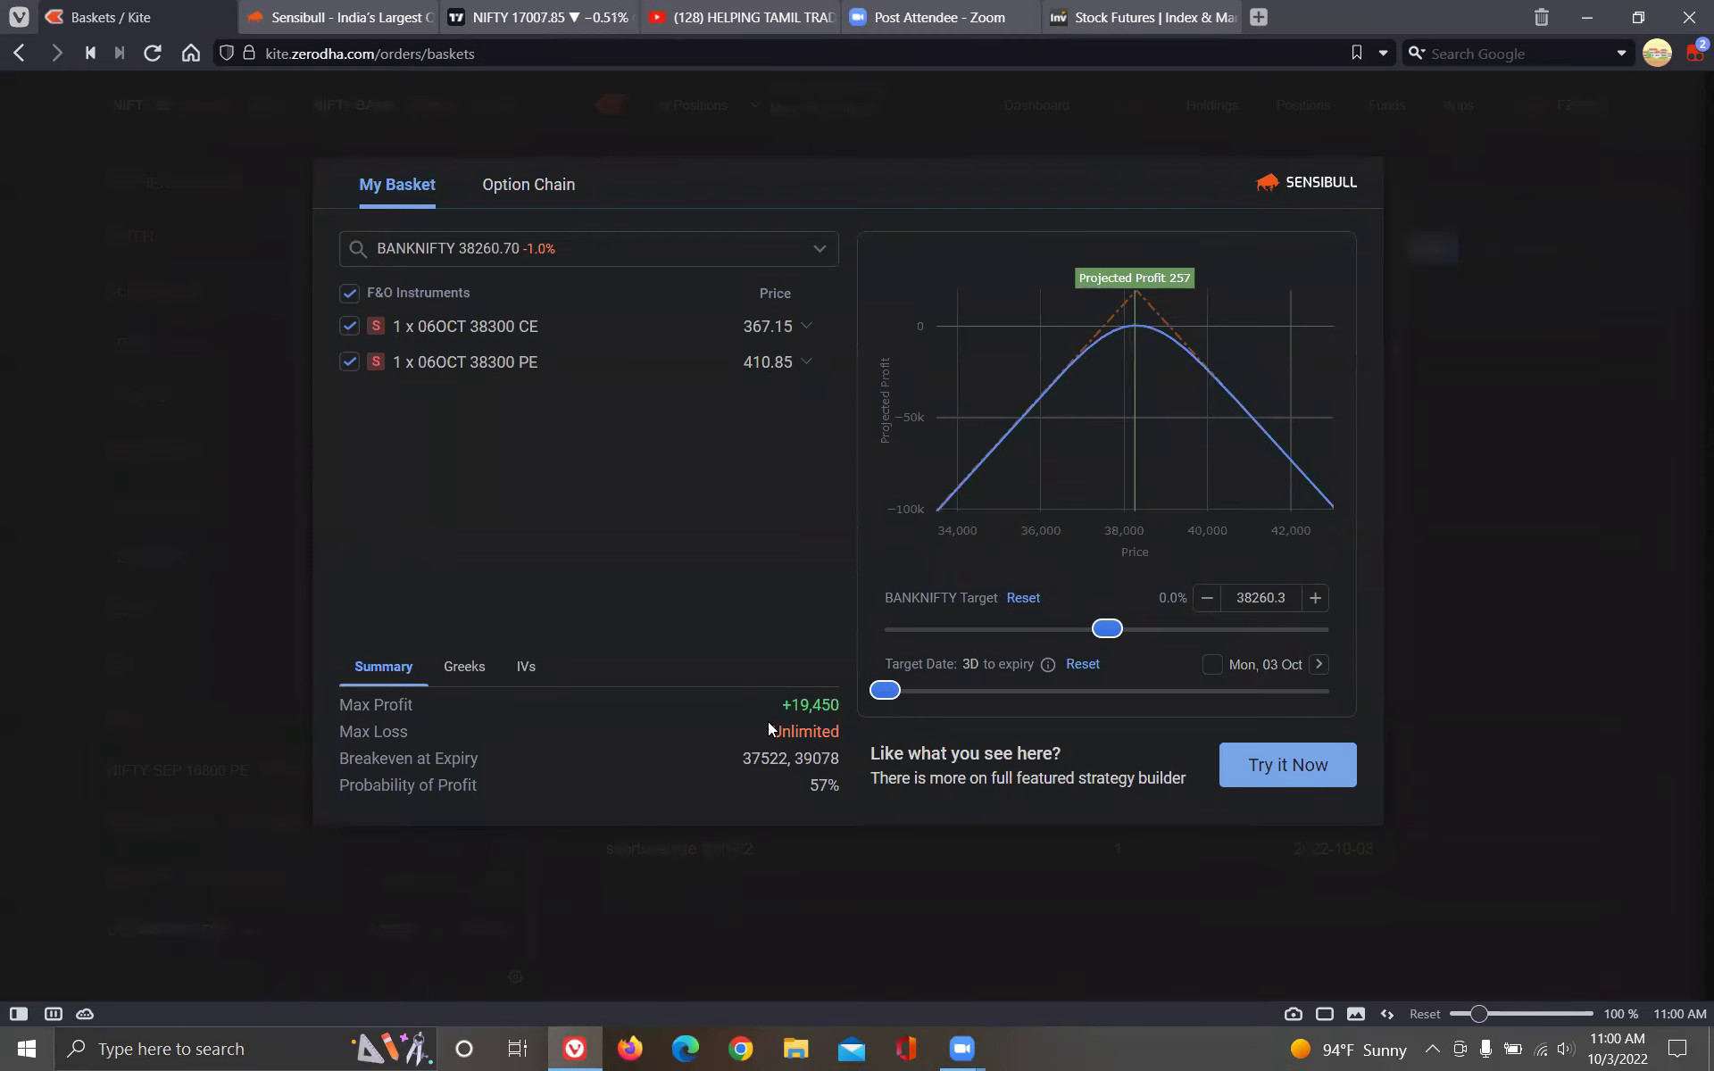
Look at the Greeks and 38300 implied volatility, ending on the profit and loss summary.
{"action": "left_click", "coordinate": [461, 671]}
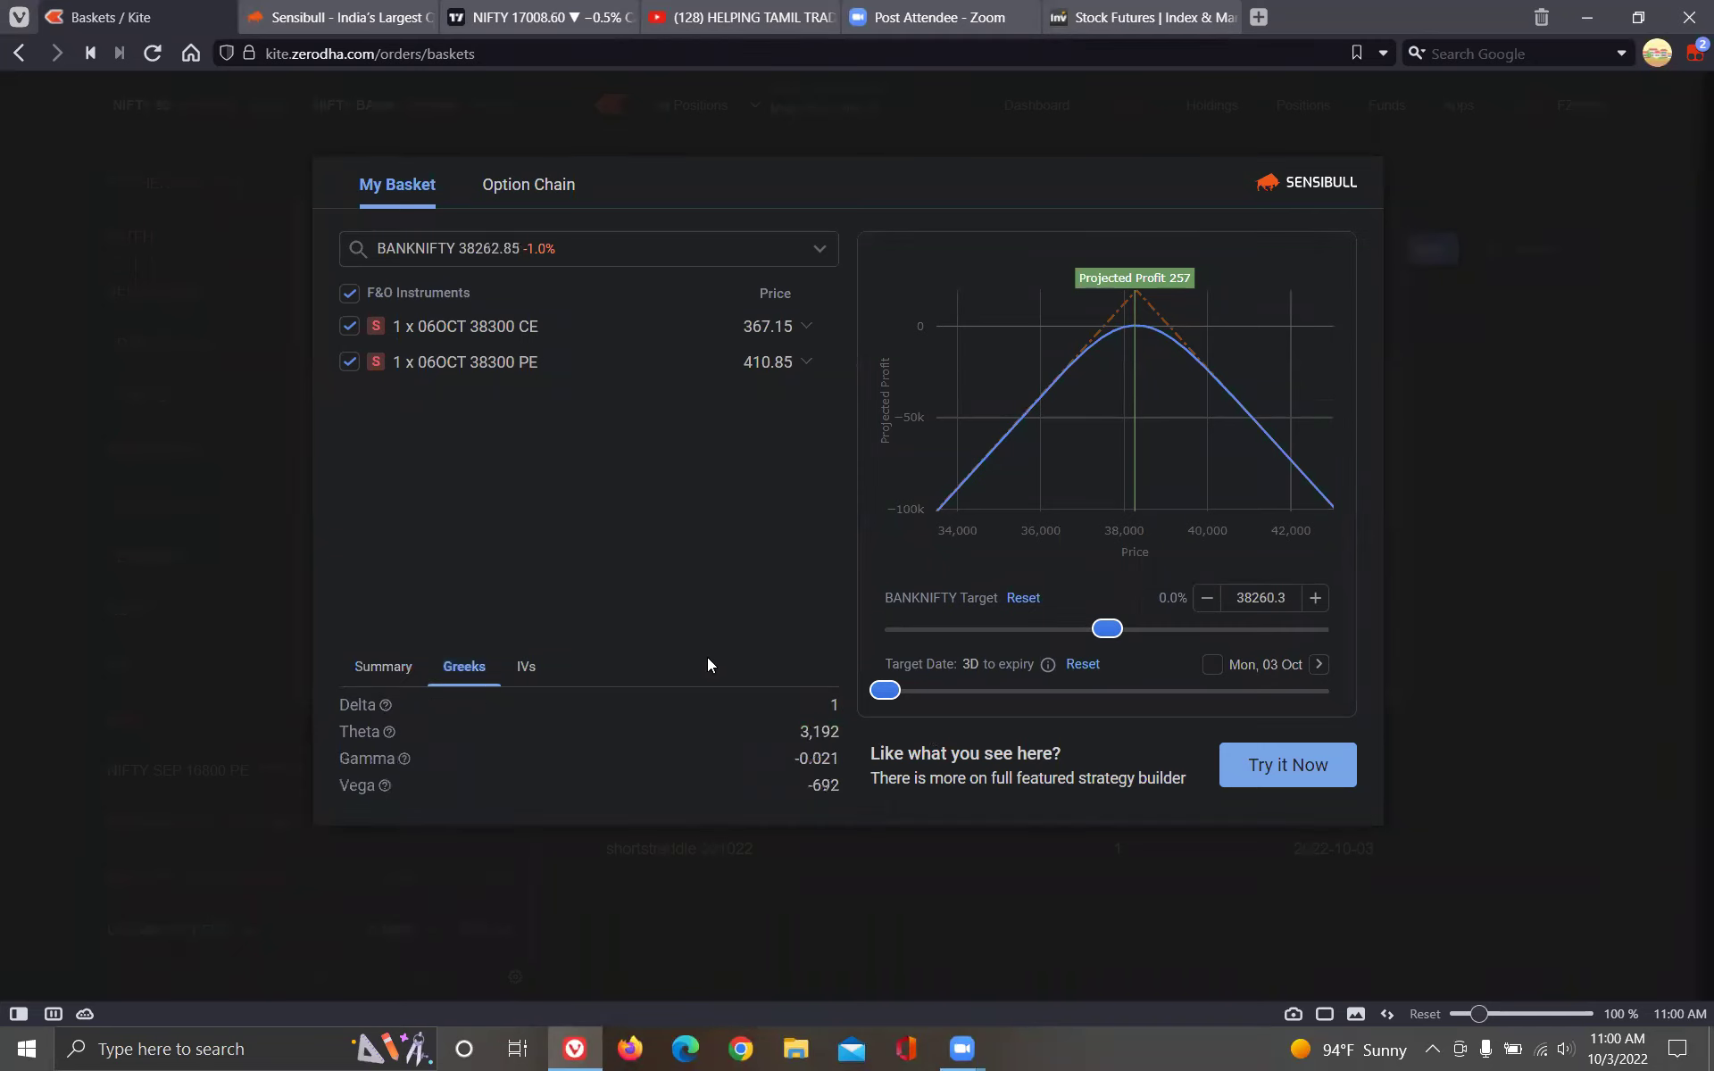
{"action": "left_click", "coordinate": [528, 671]}
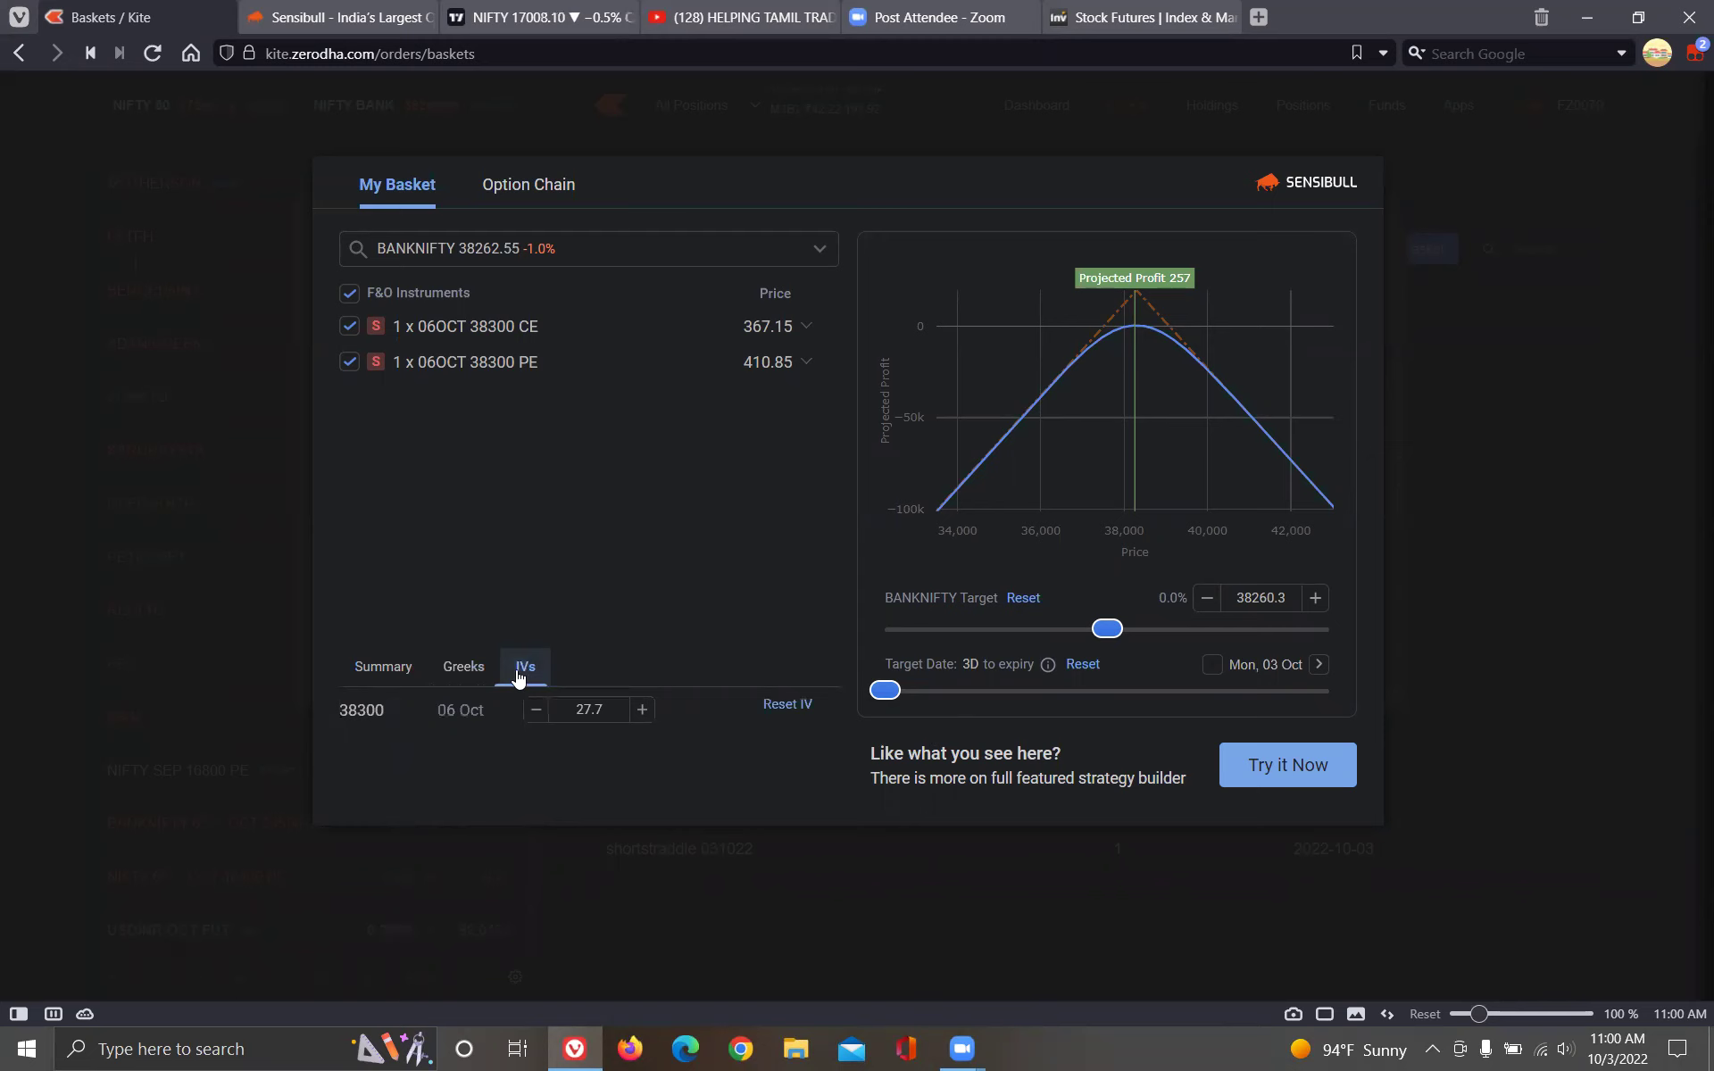
{"action": "left_click", "coordinate": [379, 669]}
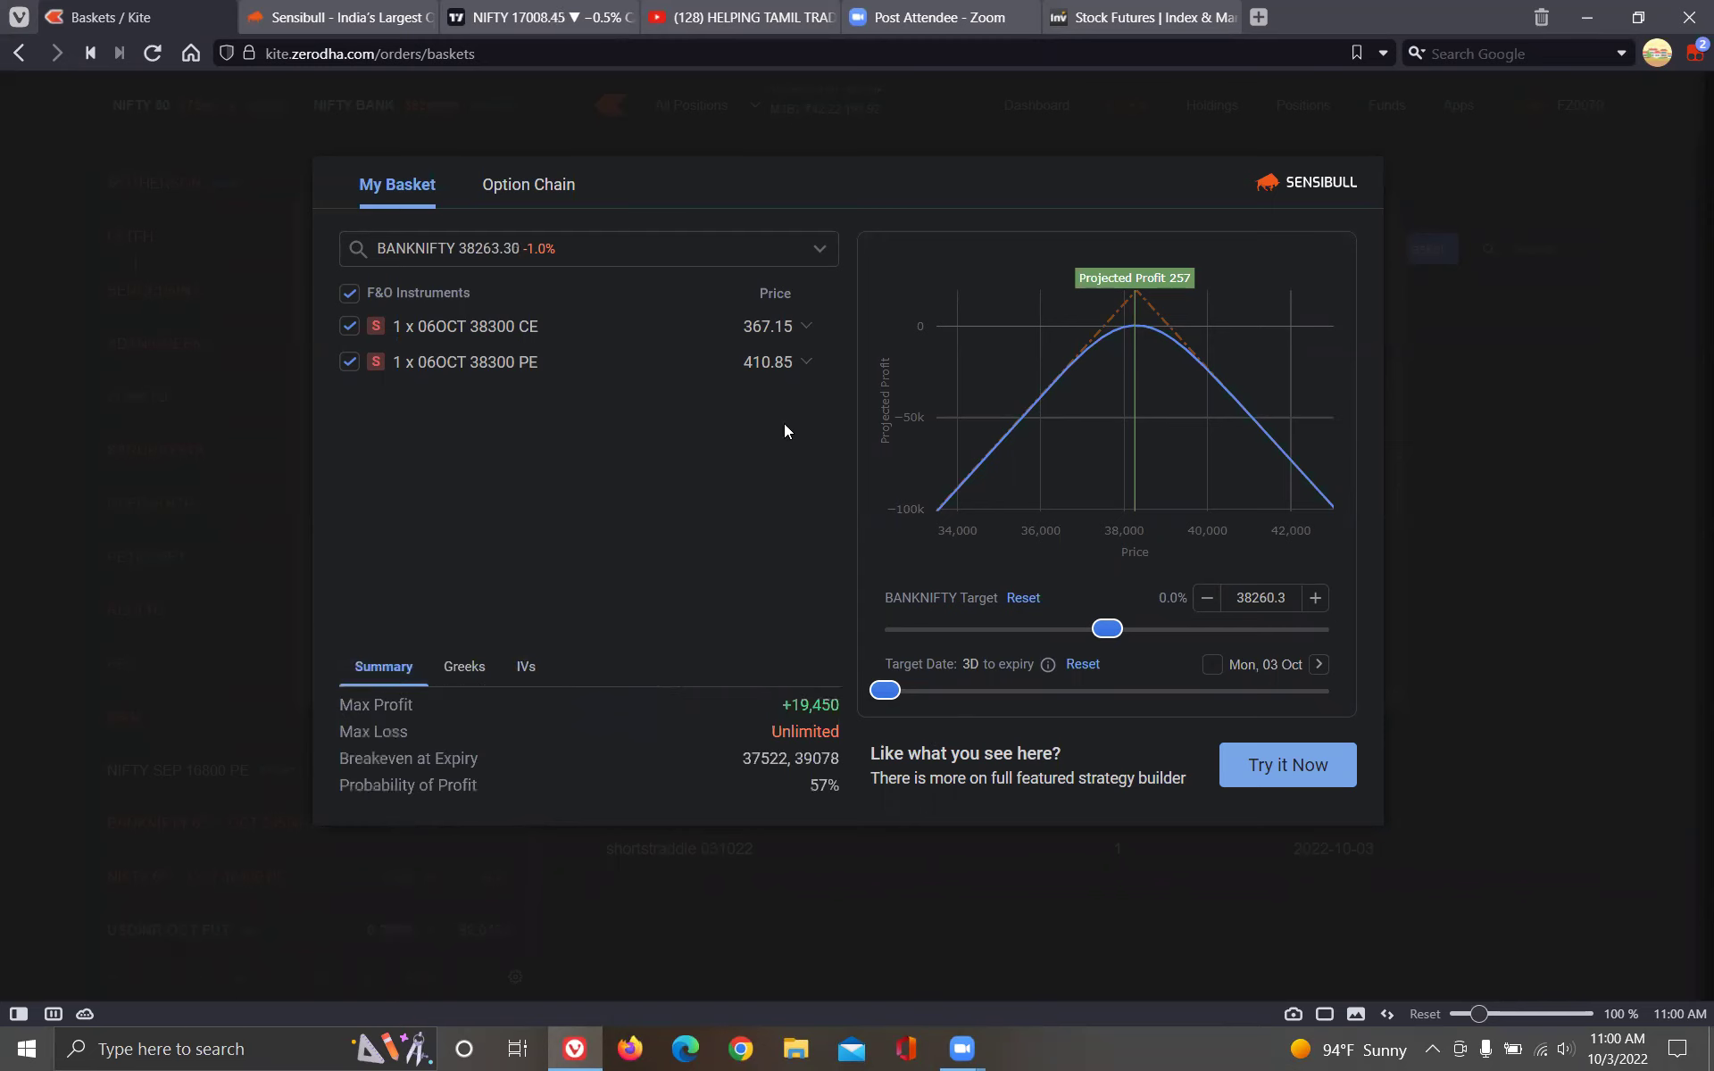
Scroll through the NIFTY option chain strikes, then return to the shortstraddle 031022 basket.
{"action": "left_click", "coordinate": [507, 150]}
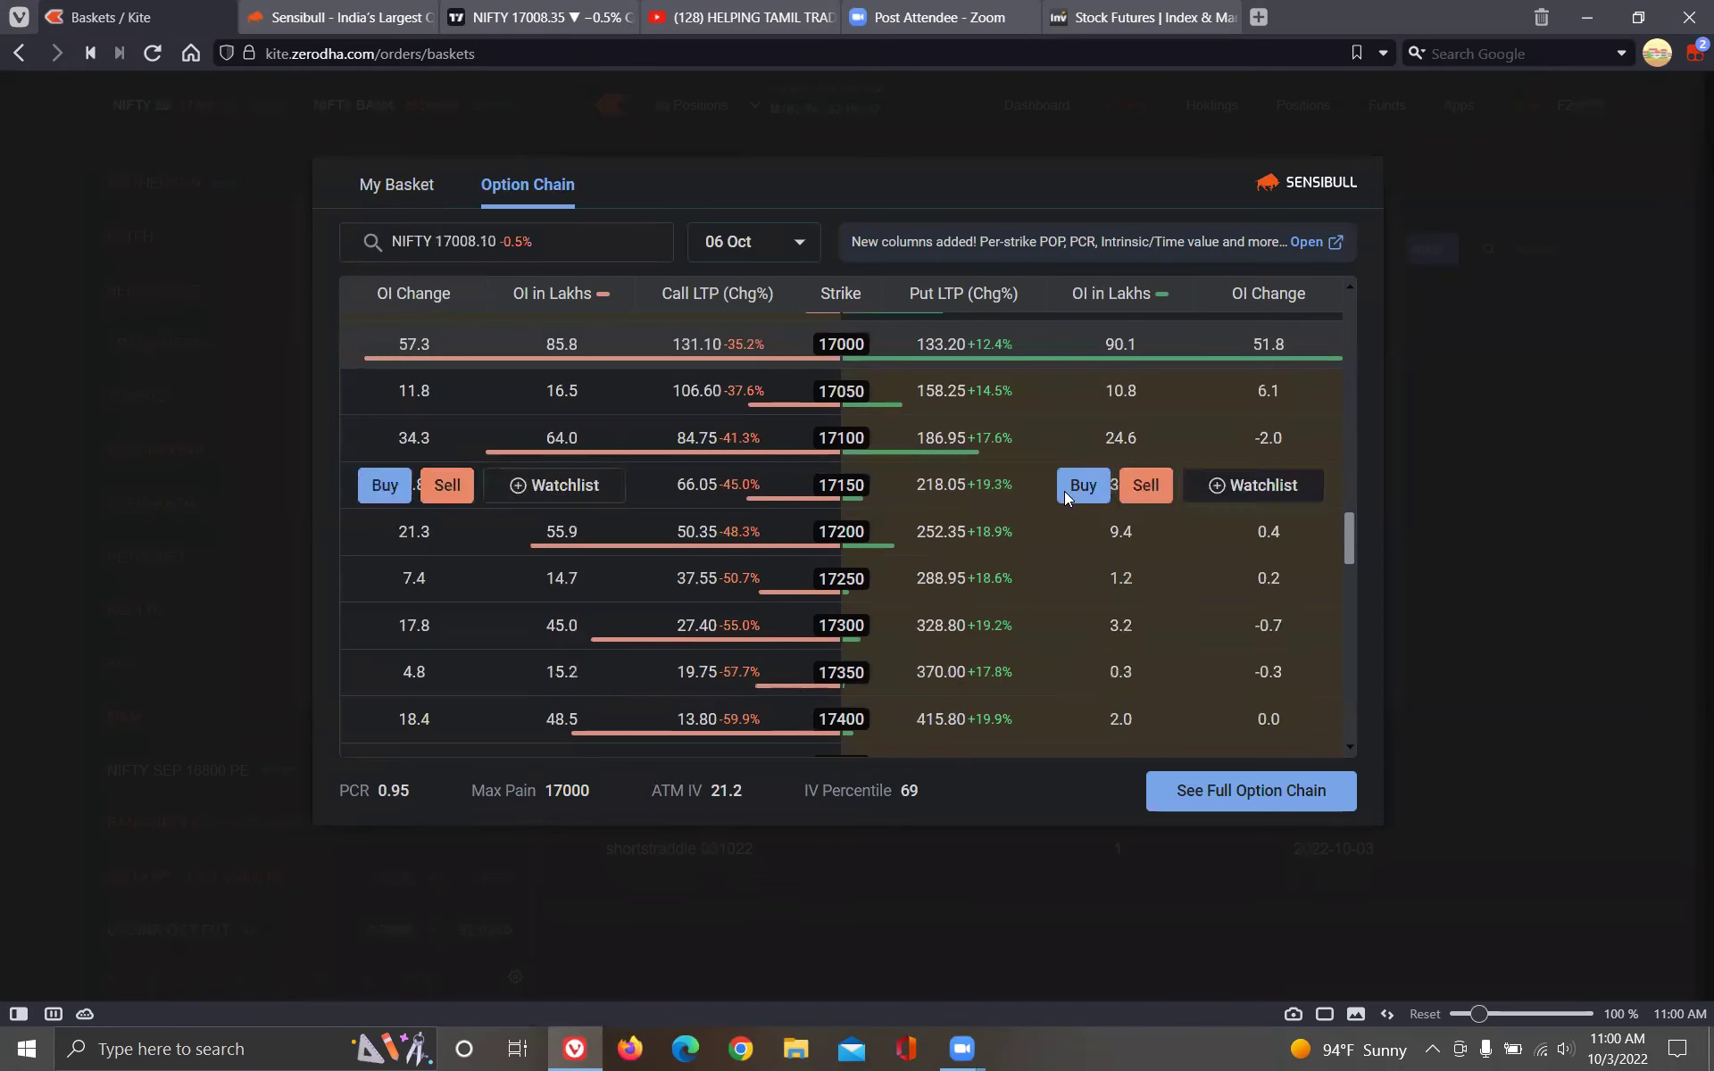
{"action": "scroll", "coordinate": [1064, 491], "scroll_direction": "up", "scroll_amount": 3}
{"action": "scroll", "coordinate": [1064, 491], "scroll_direction": "up", "scroll_amount": 5}
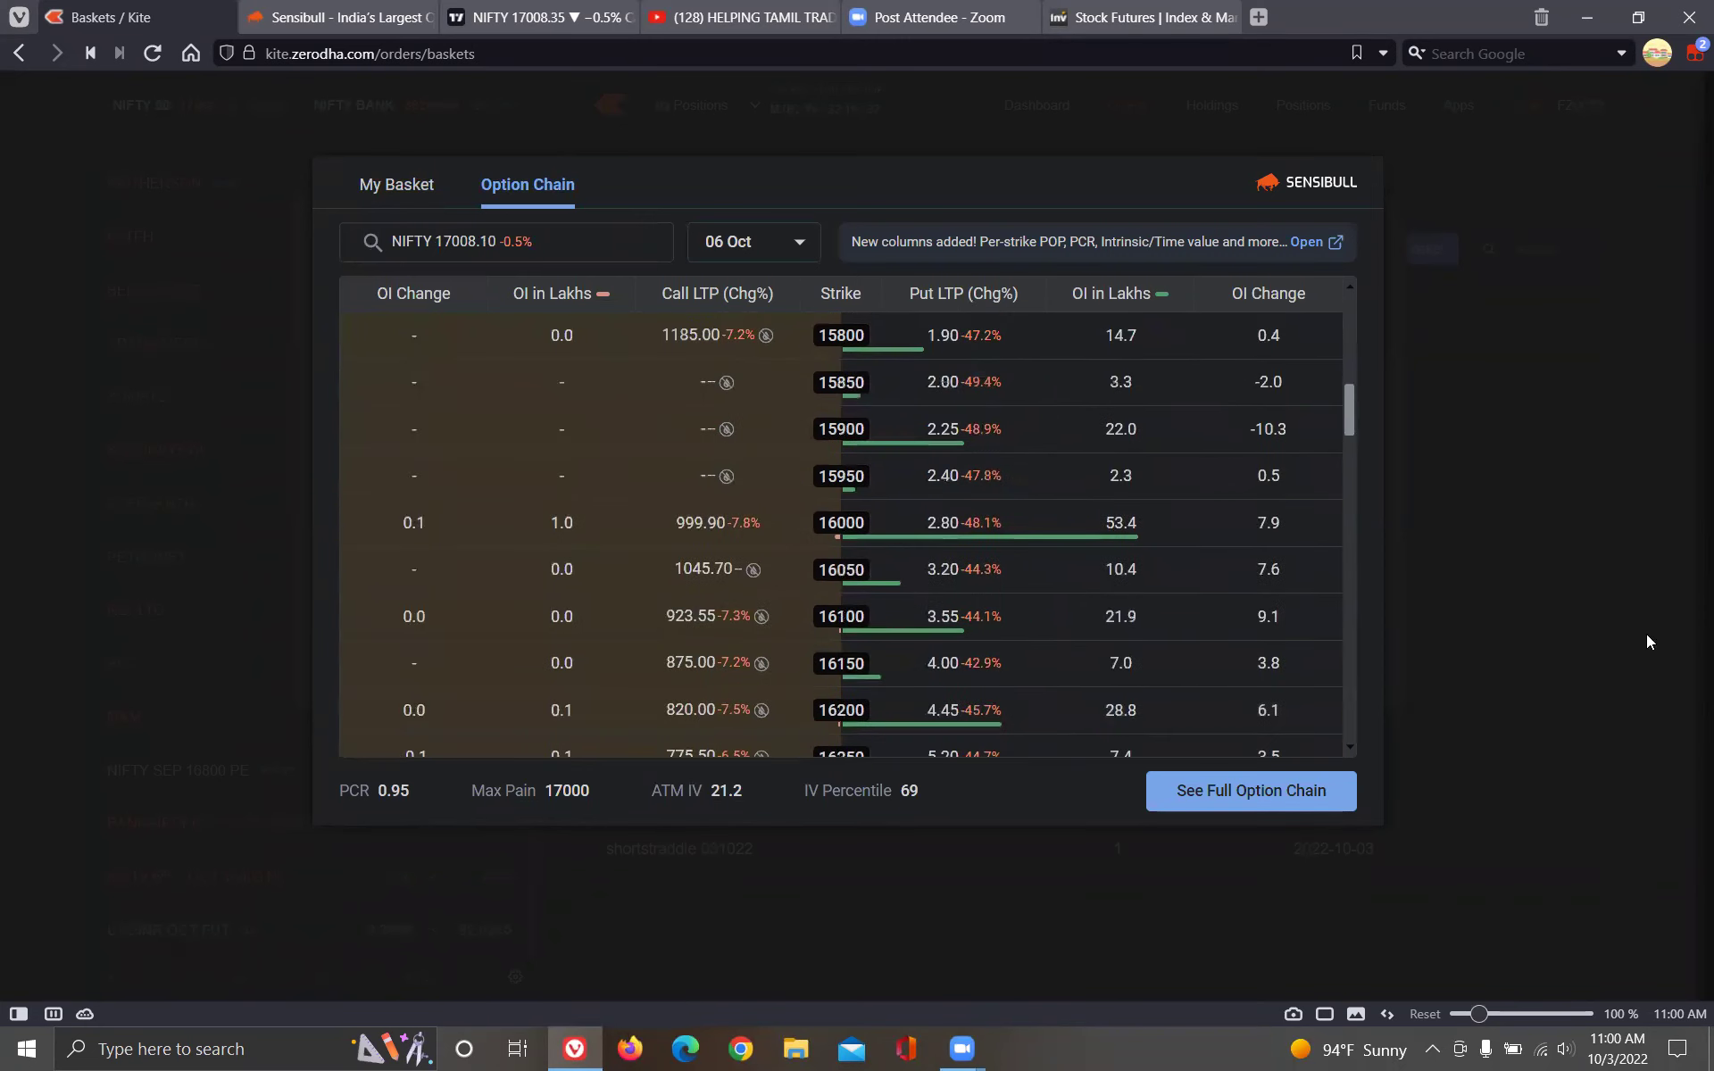
{"action": "scroll", "coordinate": [1294, 714], "scroll_direction": "down", "scroll_amount": 4}
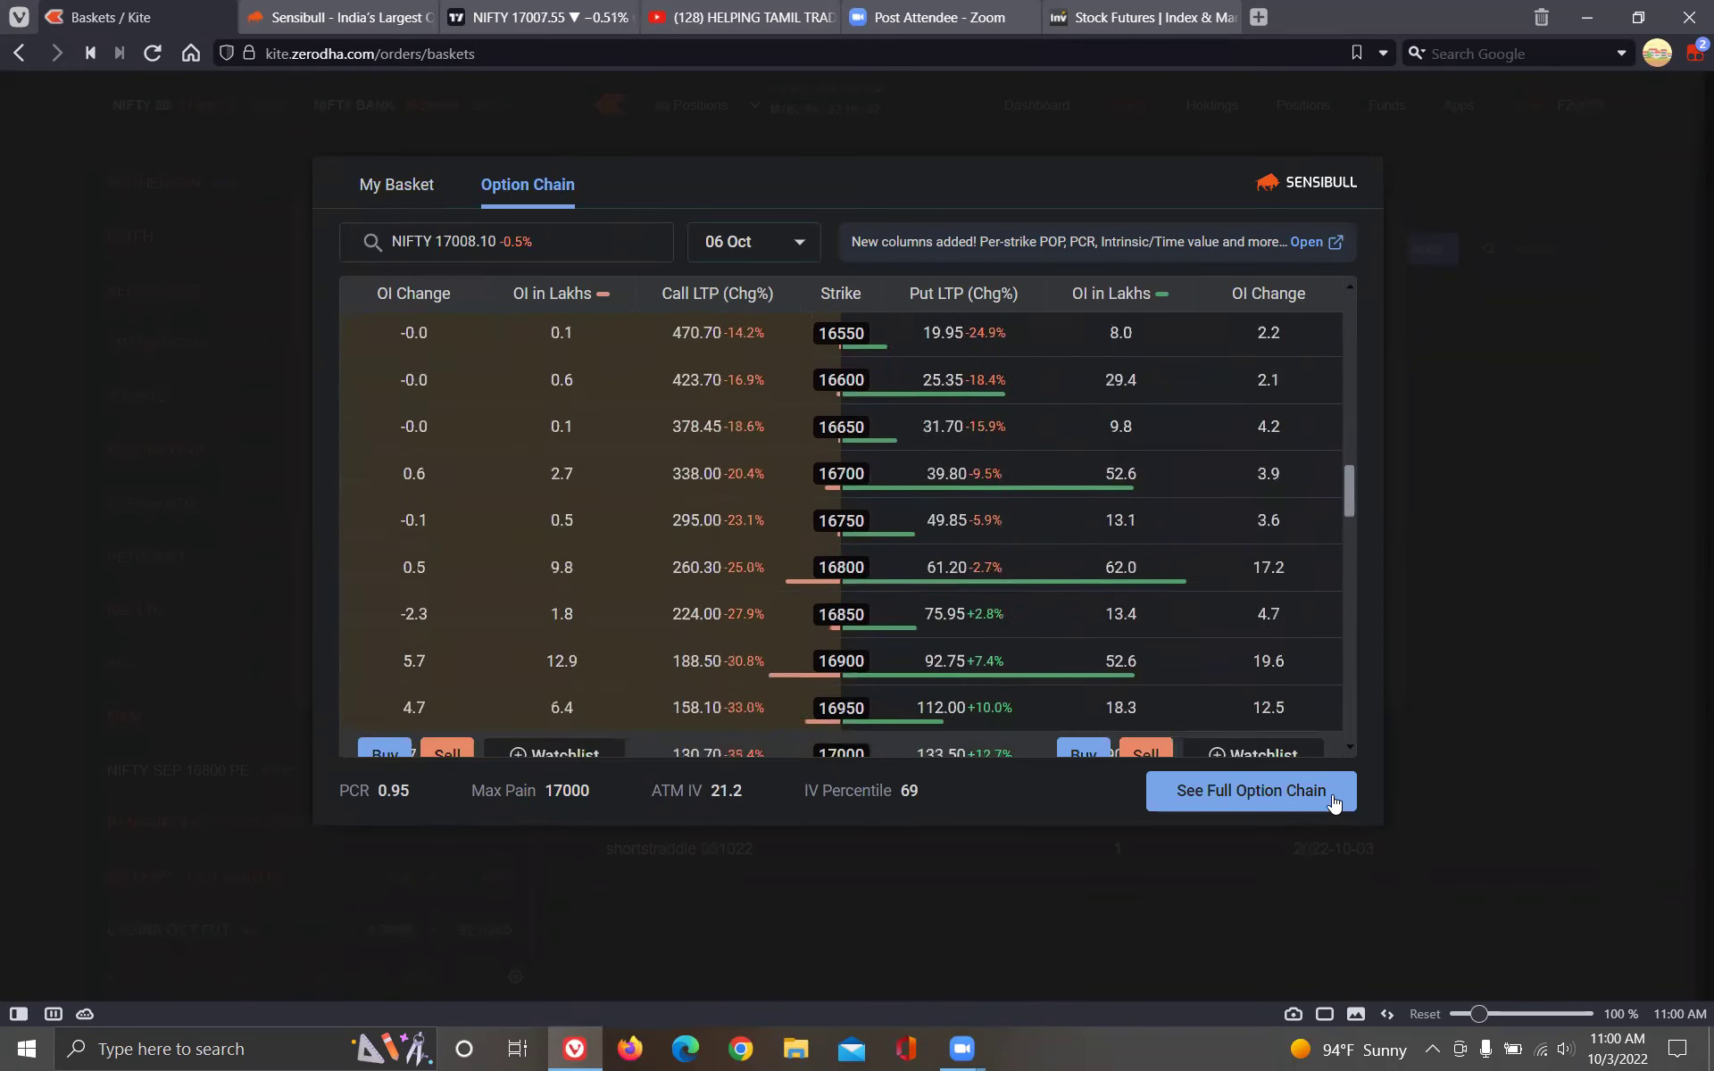
{"action": "left_click", "coordinate": [1582, 466]}
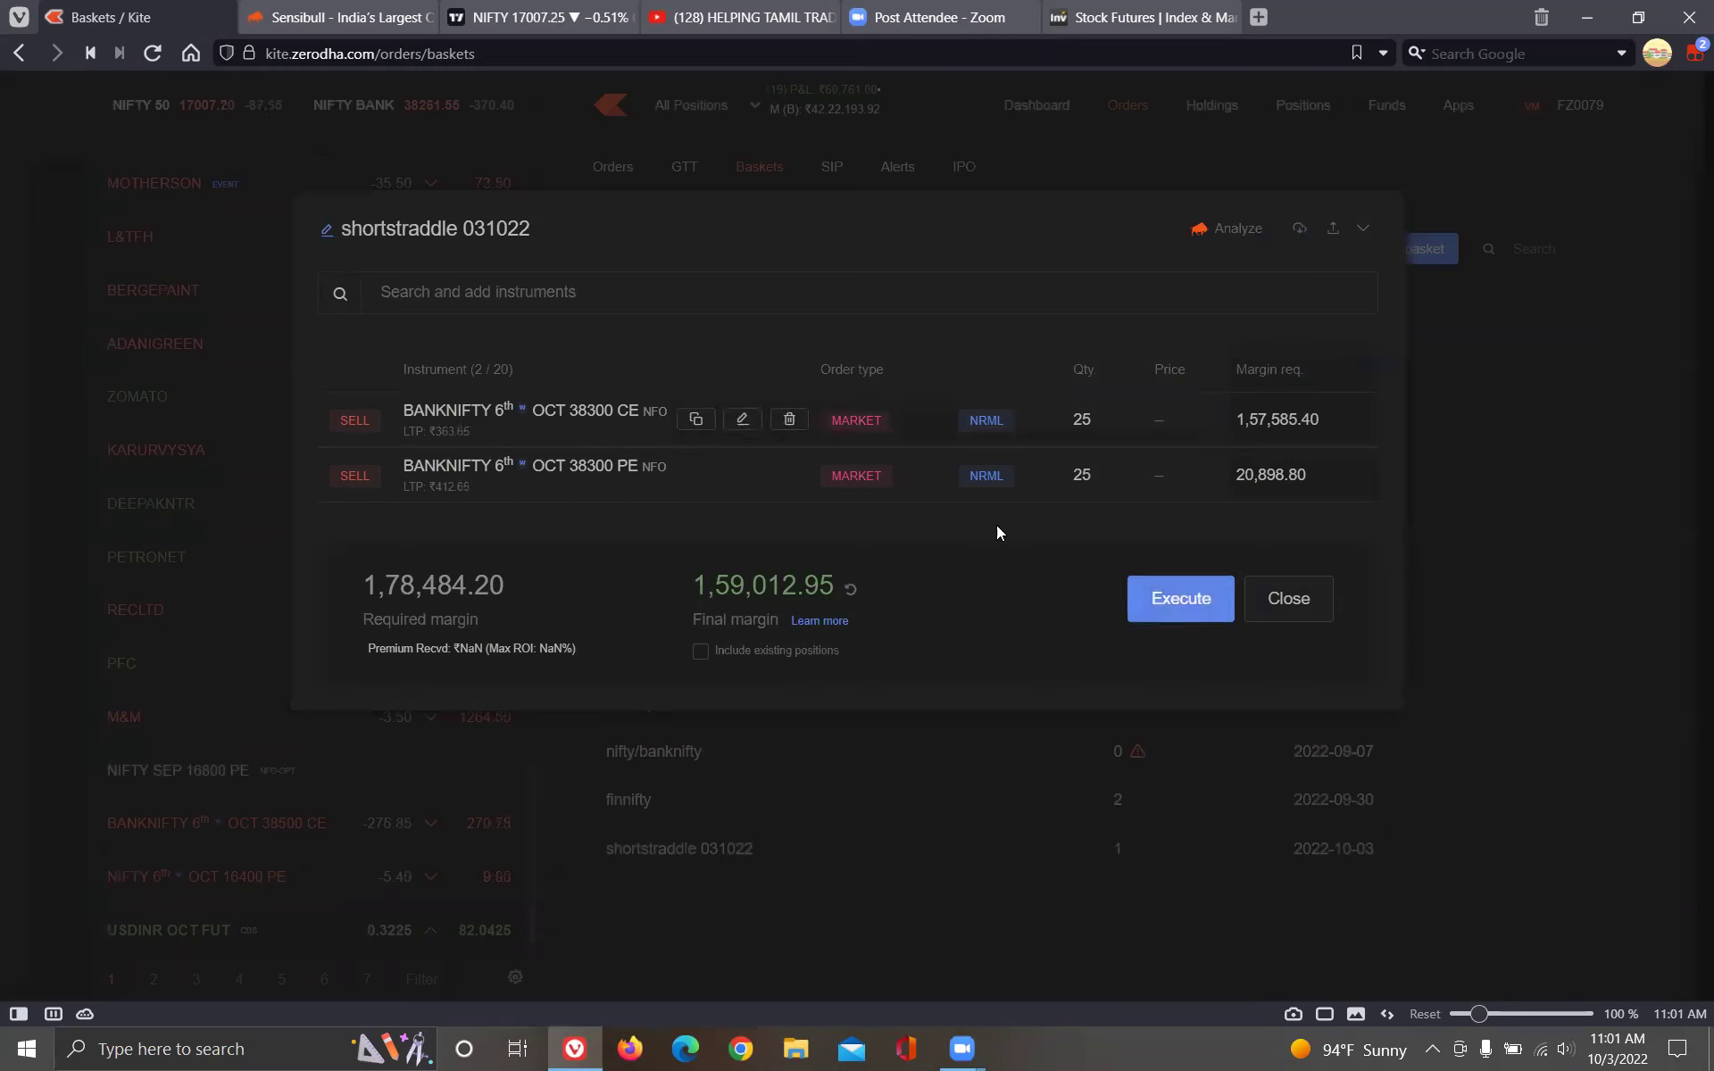
Close the basket, reopen it with Edit to review both legs, then close it again.
{"action": "left_click", "coordinate": [1300, 603]}
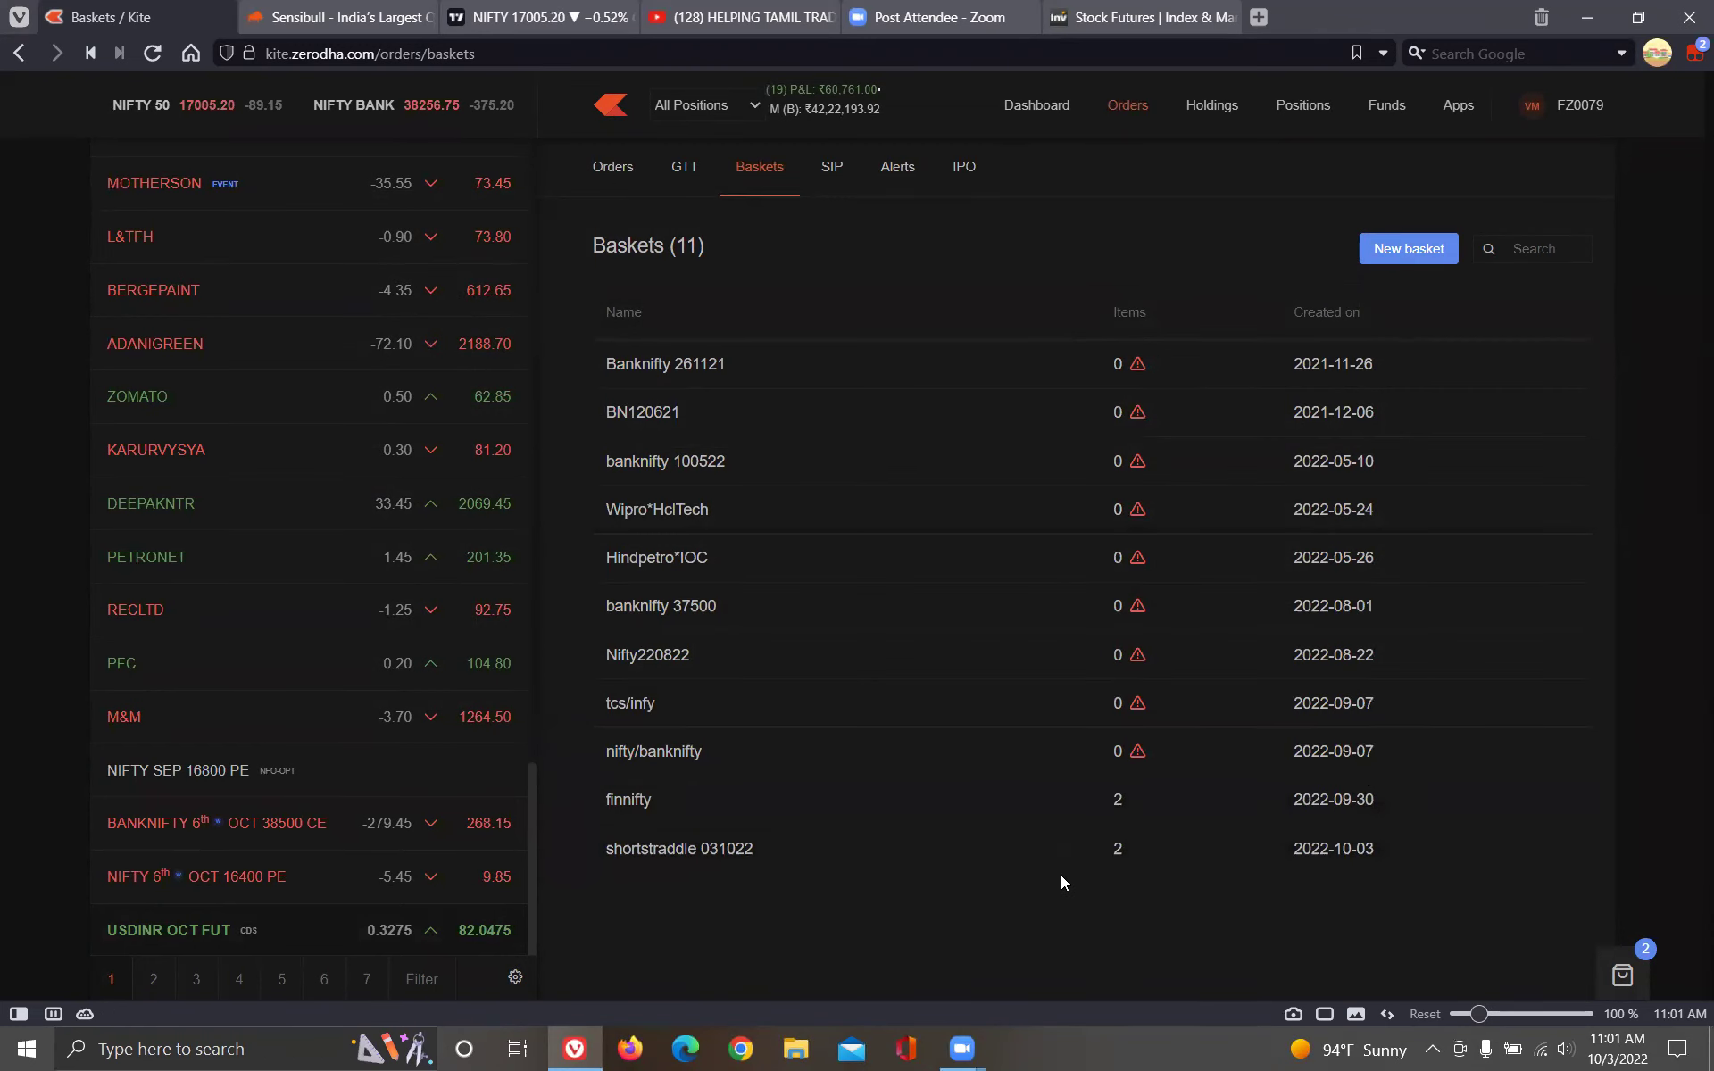
{"action": "left_click", "coordinate": [1070, 850]}
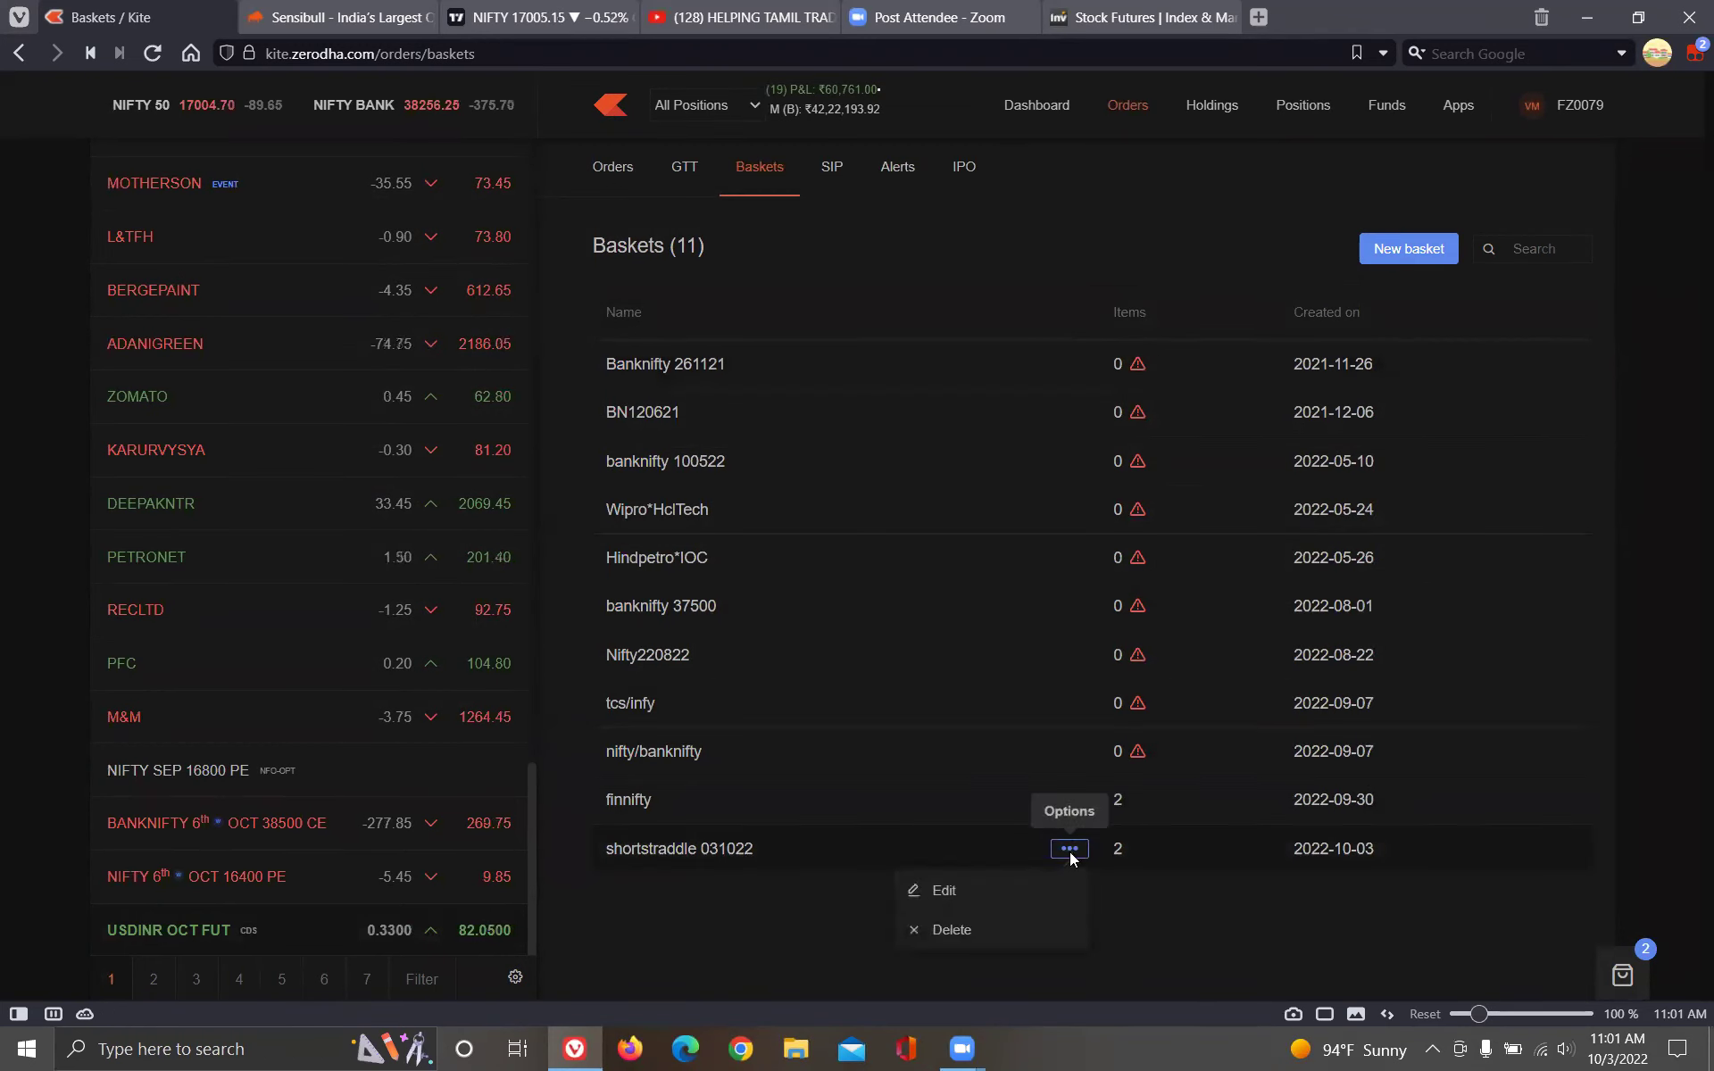
{"action": "left_click", "coordinate": [951, 898]}
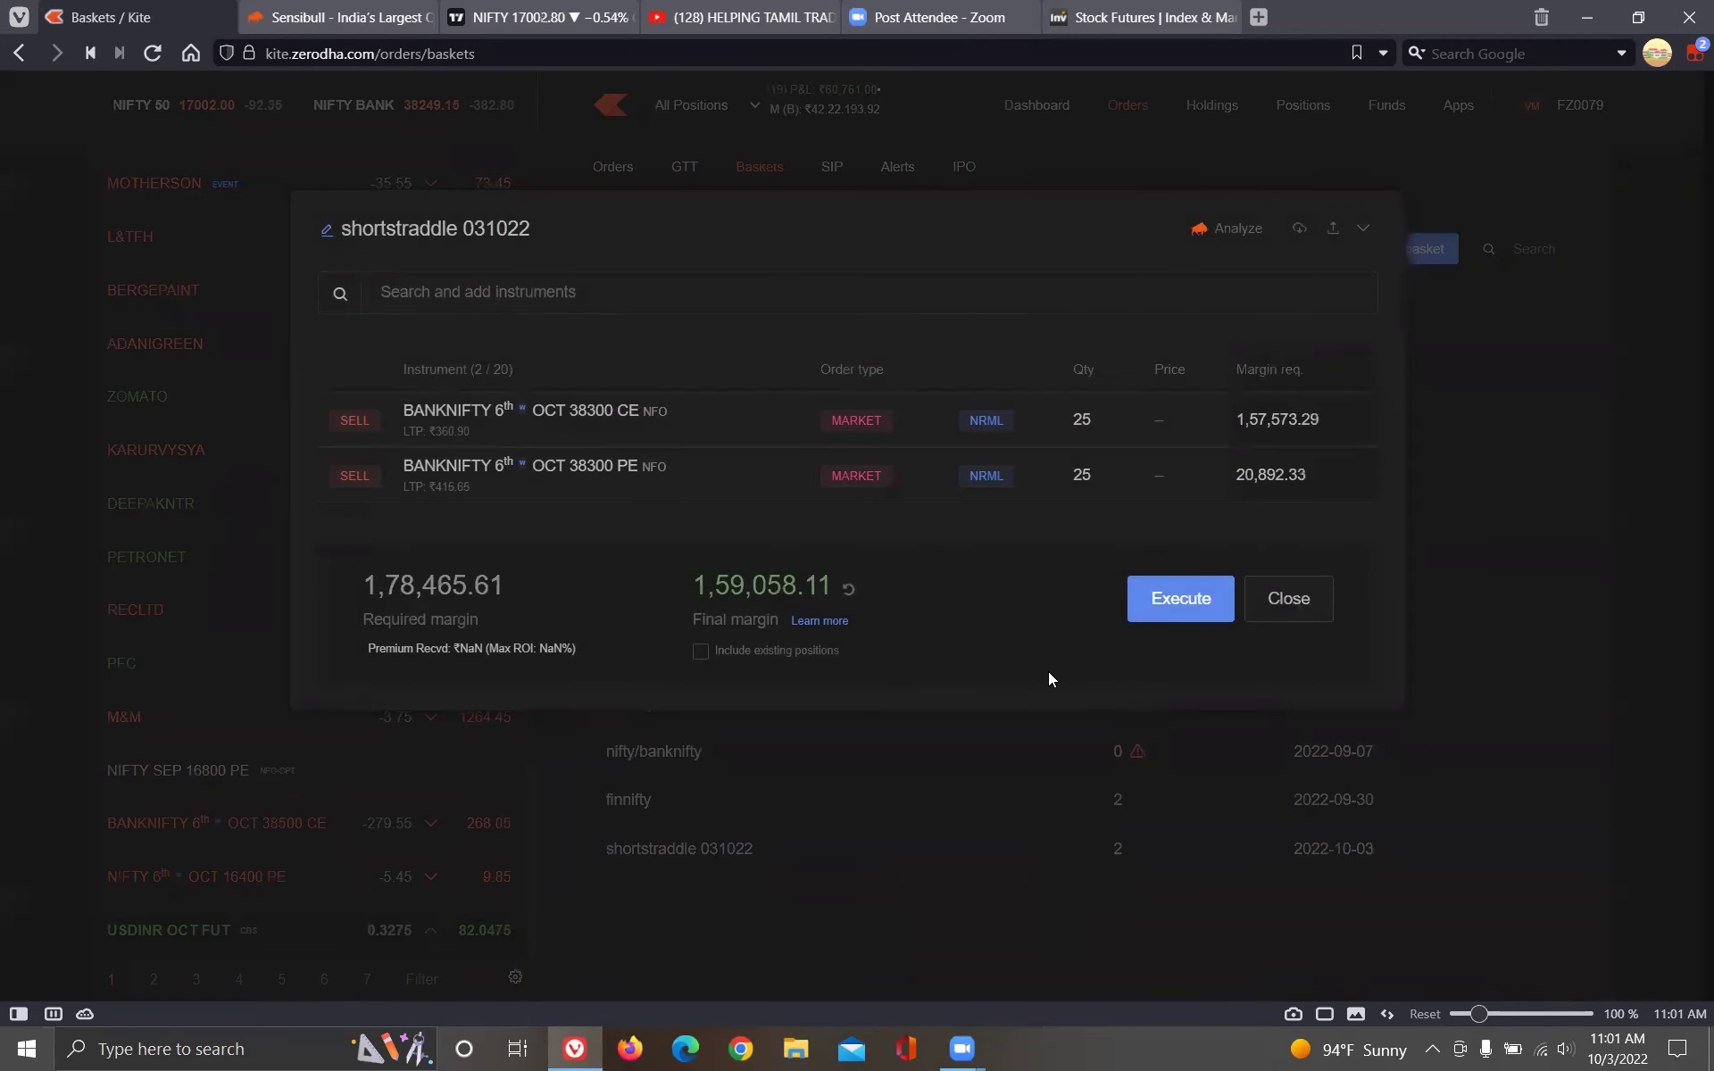
{"action": "mouse_move", "coordinate": [754, 468]}
{"action": "mouse_move", "coordinate": [947, 438]}
{"action": "left_click", "coordinate": [1597, 518]}
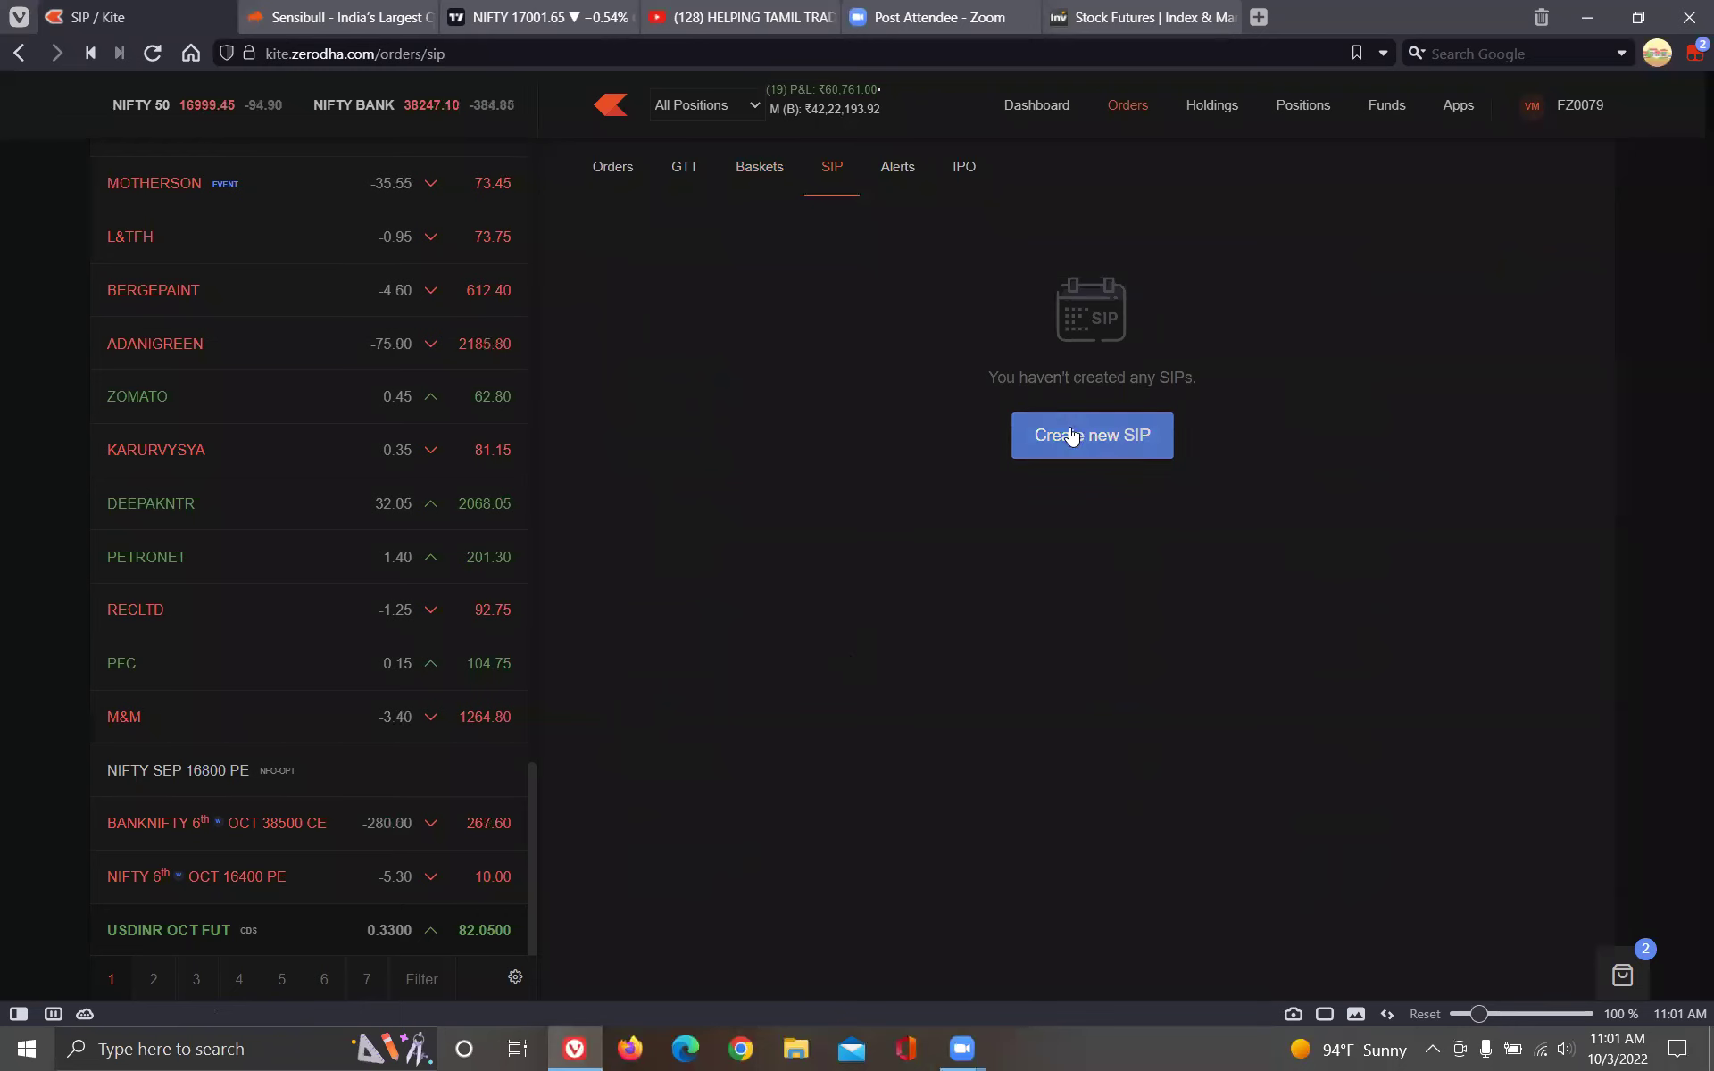
Open the New SIP form, check the Date list keeping 1st, and cancel the form.
{"action": "left_click", "coordinate": [1071, 435]}
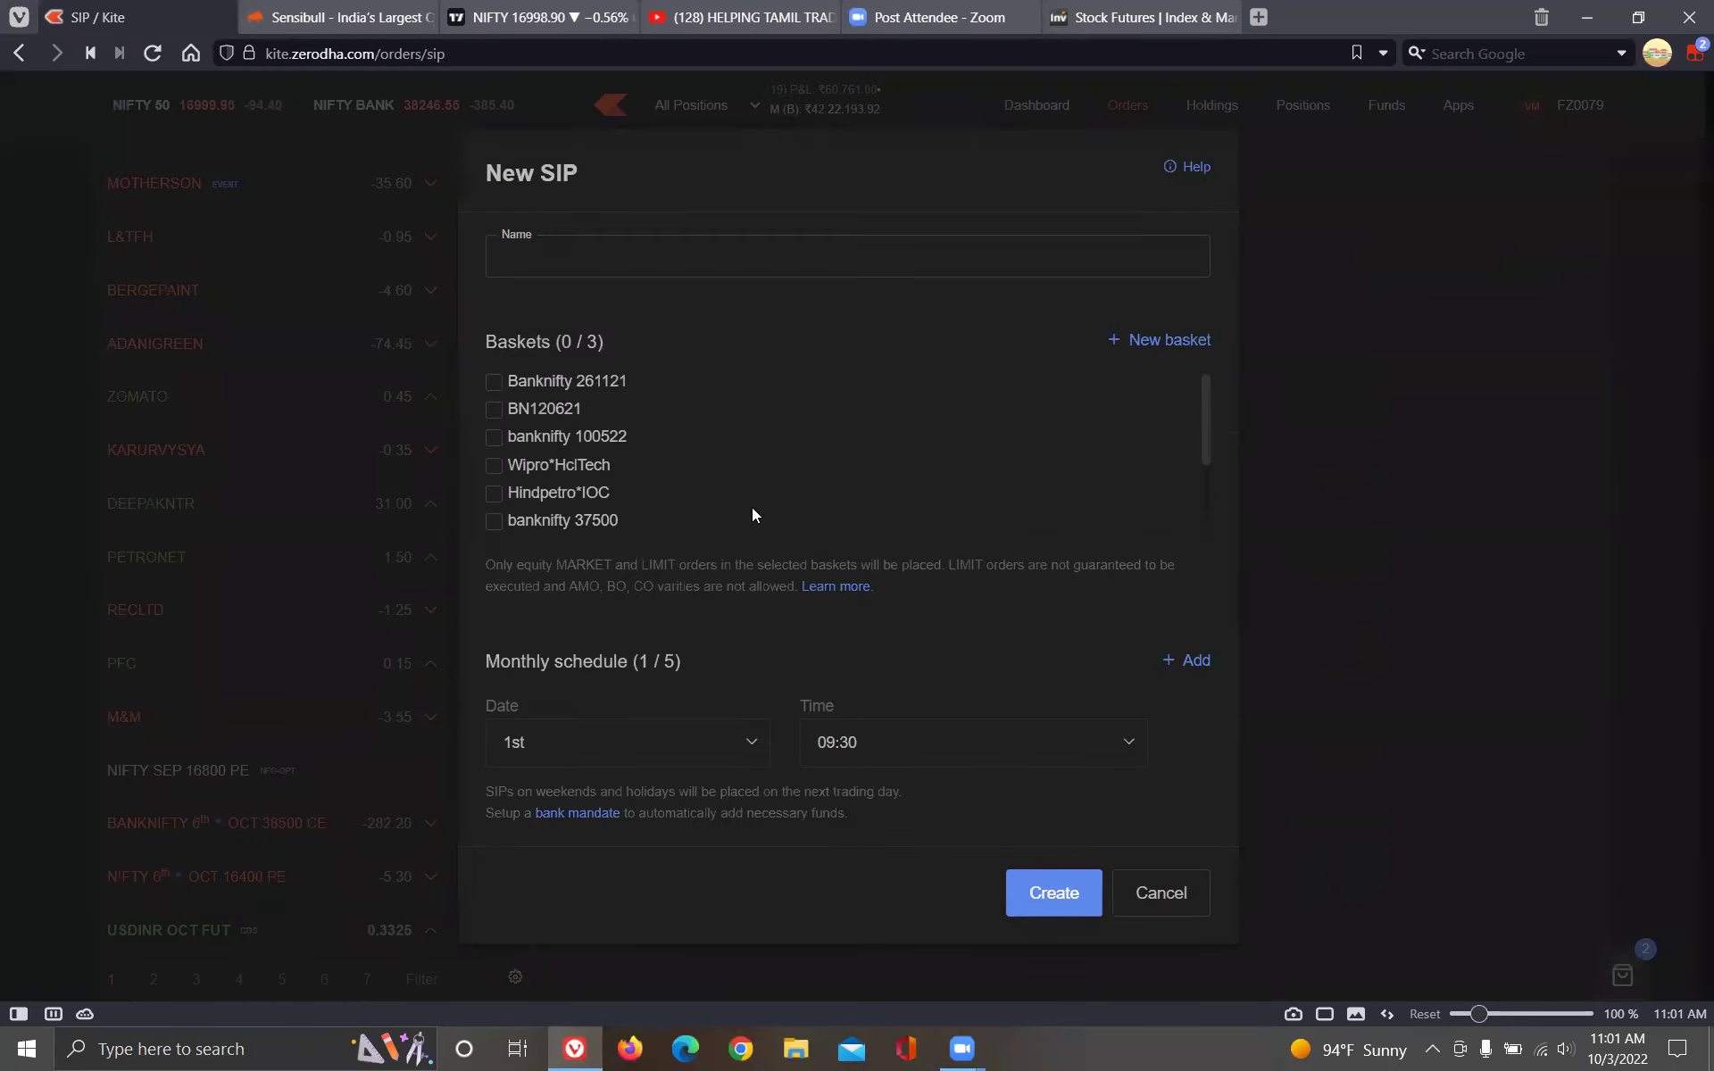
{"action": "left_click", "coordinate": [752, 743]}
{"action": "left_click", "coordinate": [752, 742]}
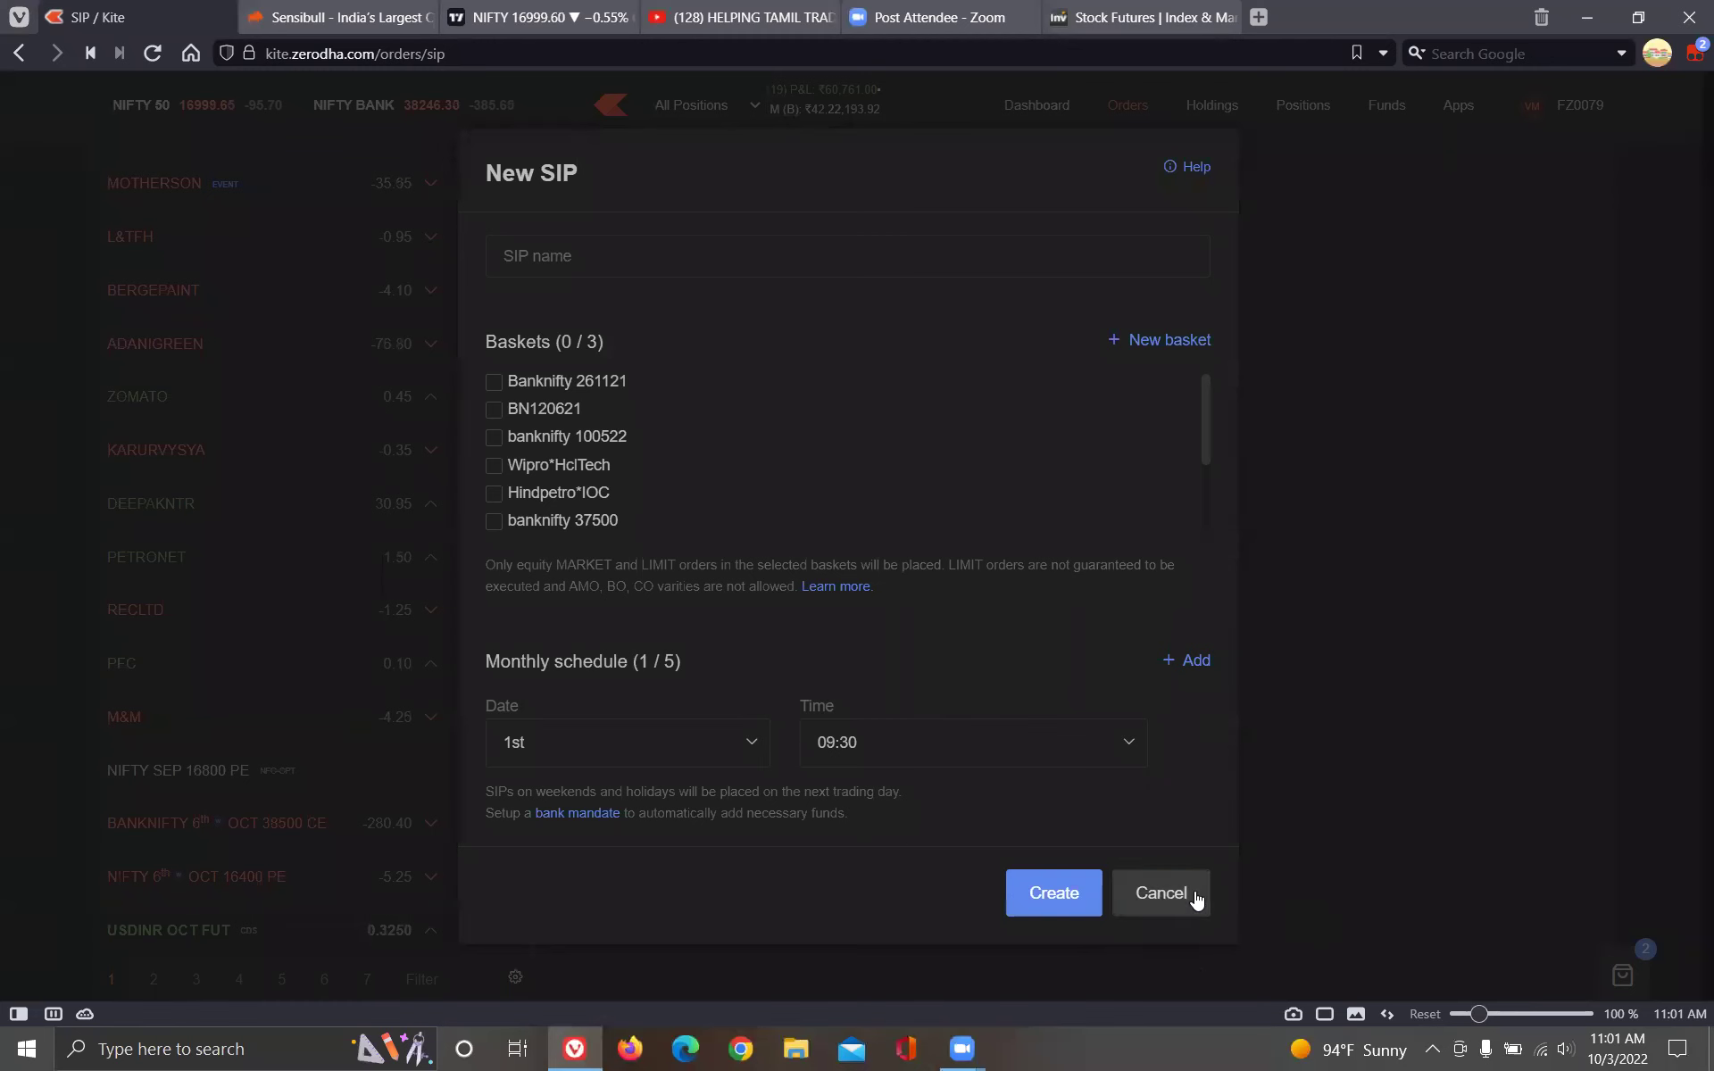
{"action": "left_click", "coordinate": [1160, 893]}
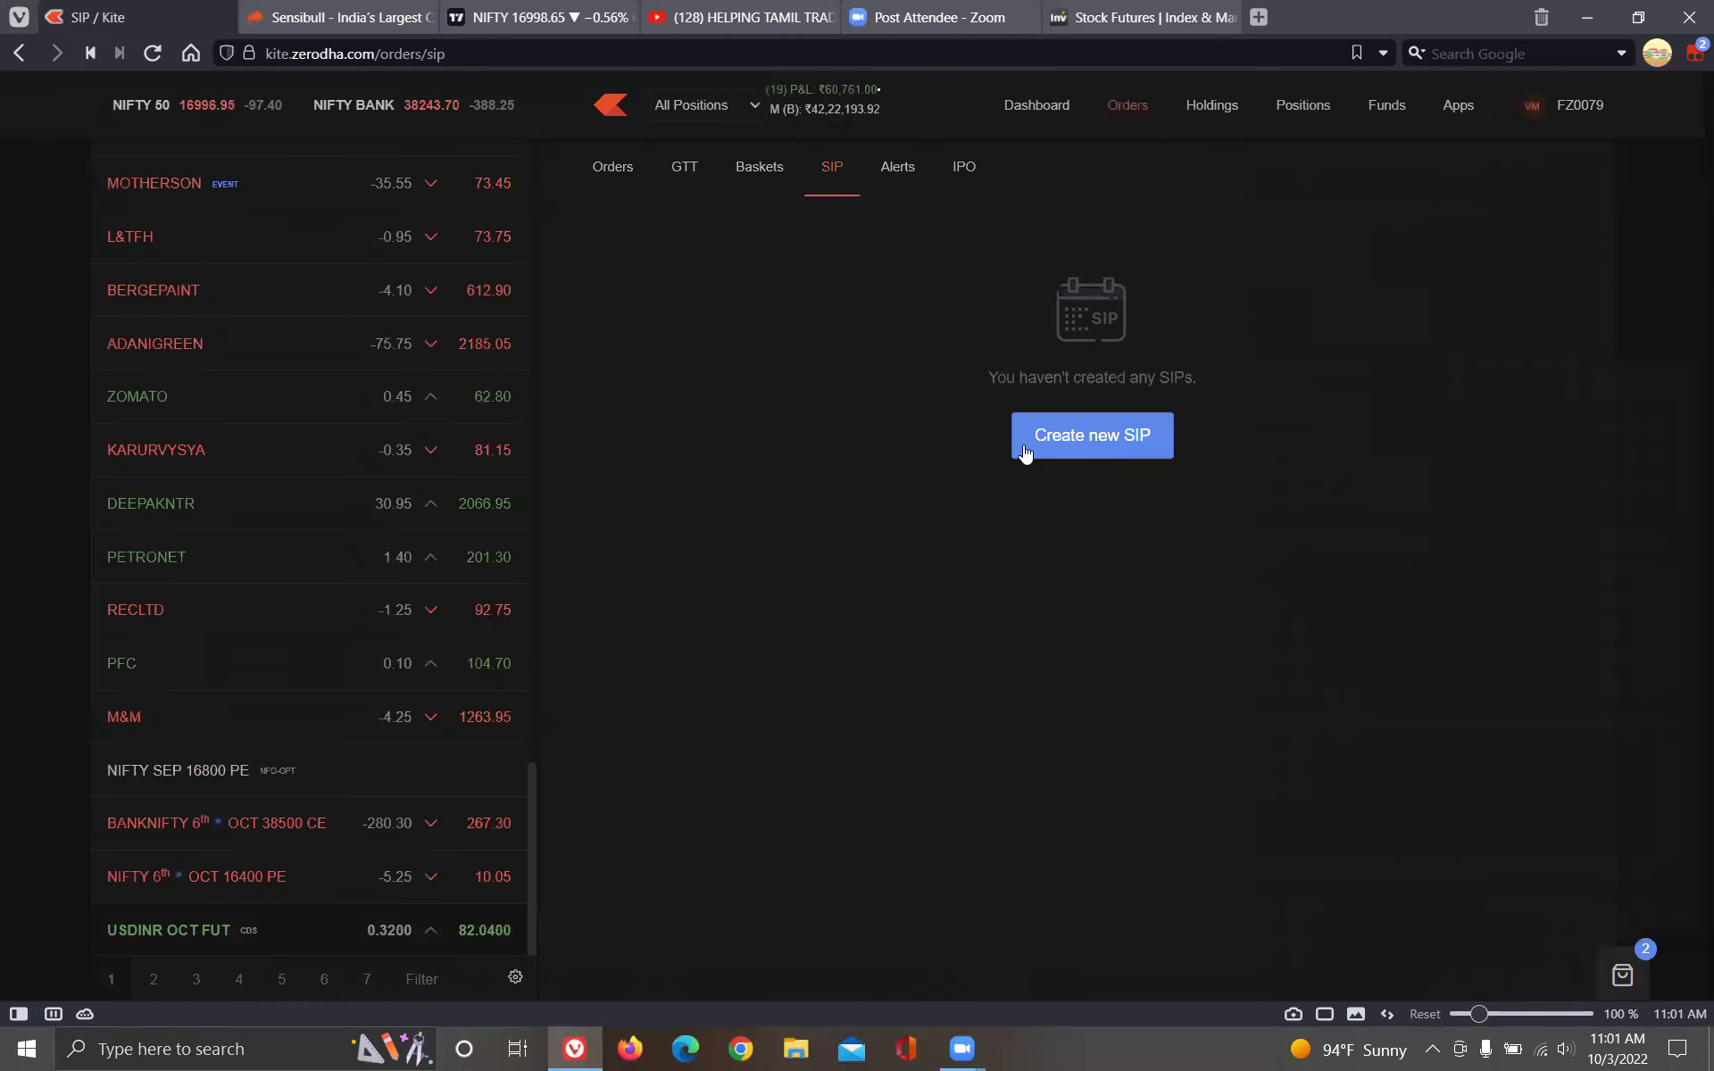
Browse Alerts and IPO, ending on the GTT list with the BLBLIMITED and EKI orders.
{"action": "left_click", "coordinate": [900, 169]}
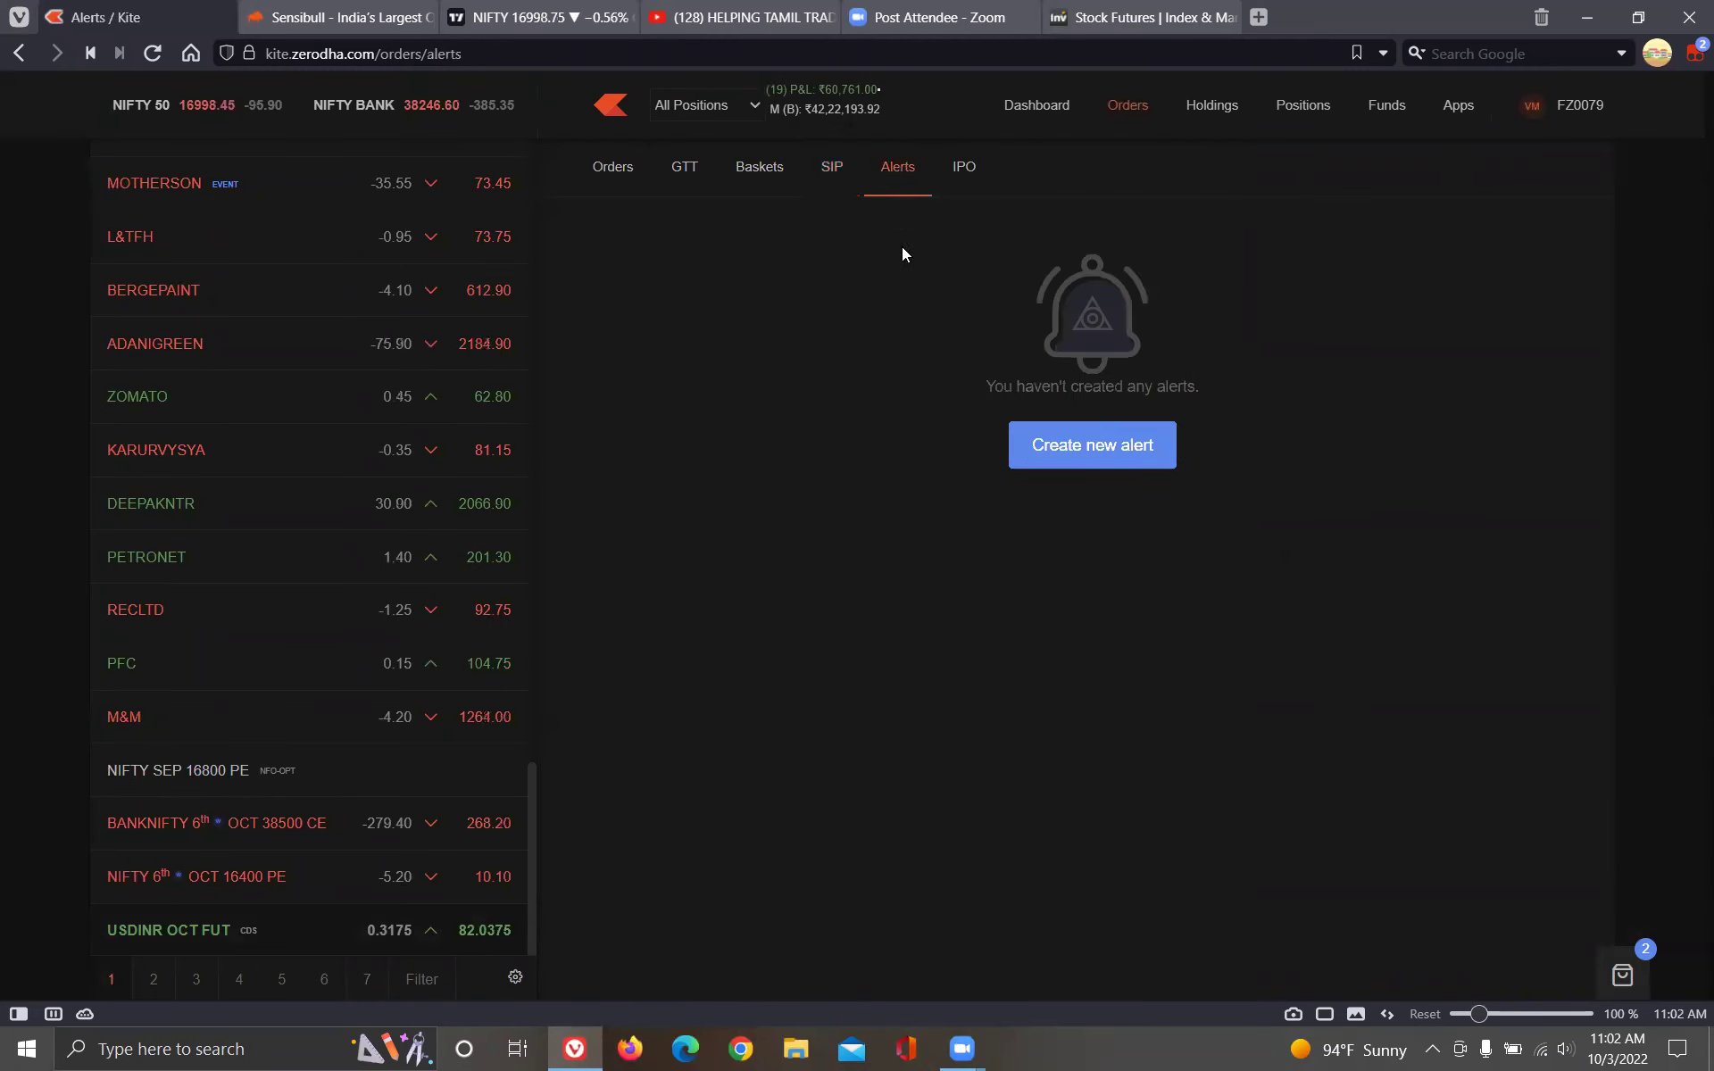
{"action": "left_click", "coordinate": [962, 169]}
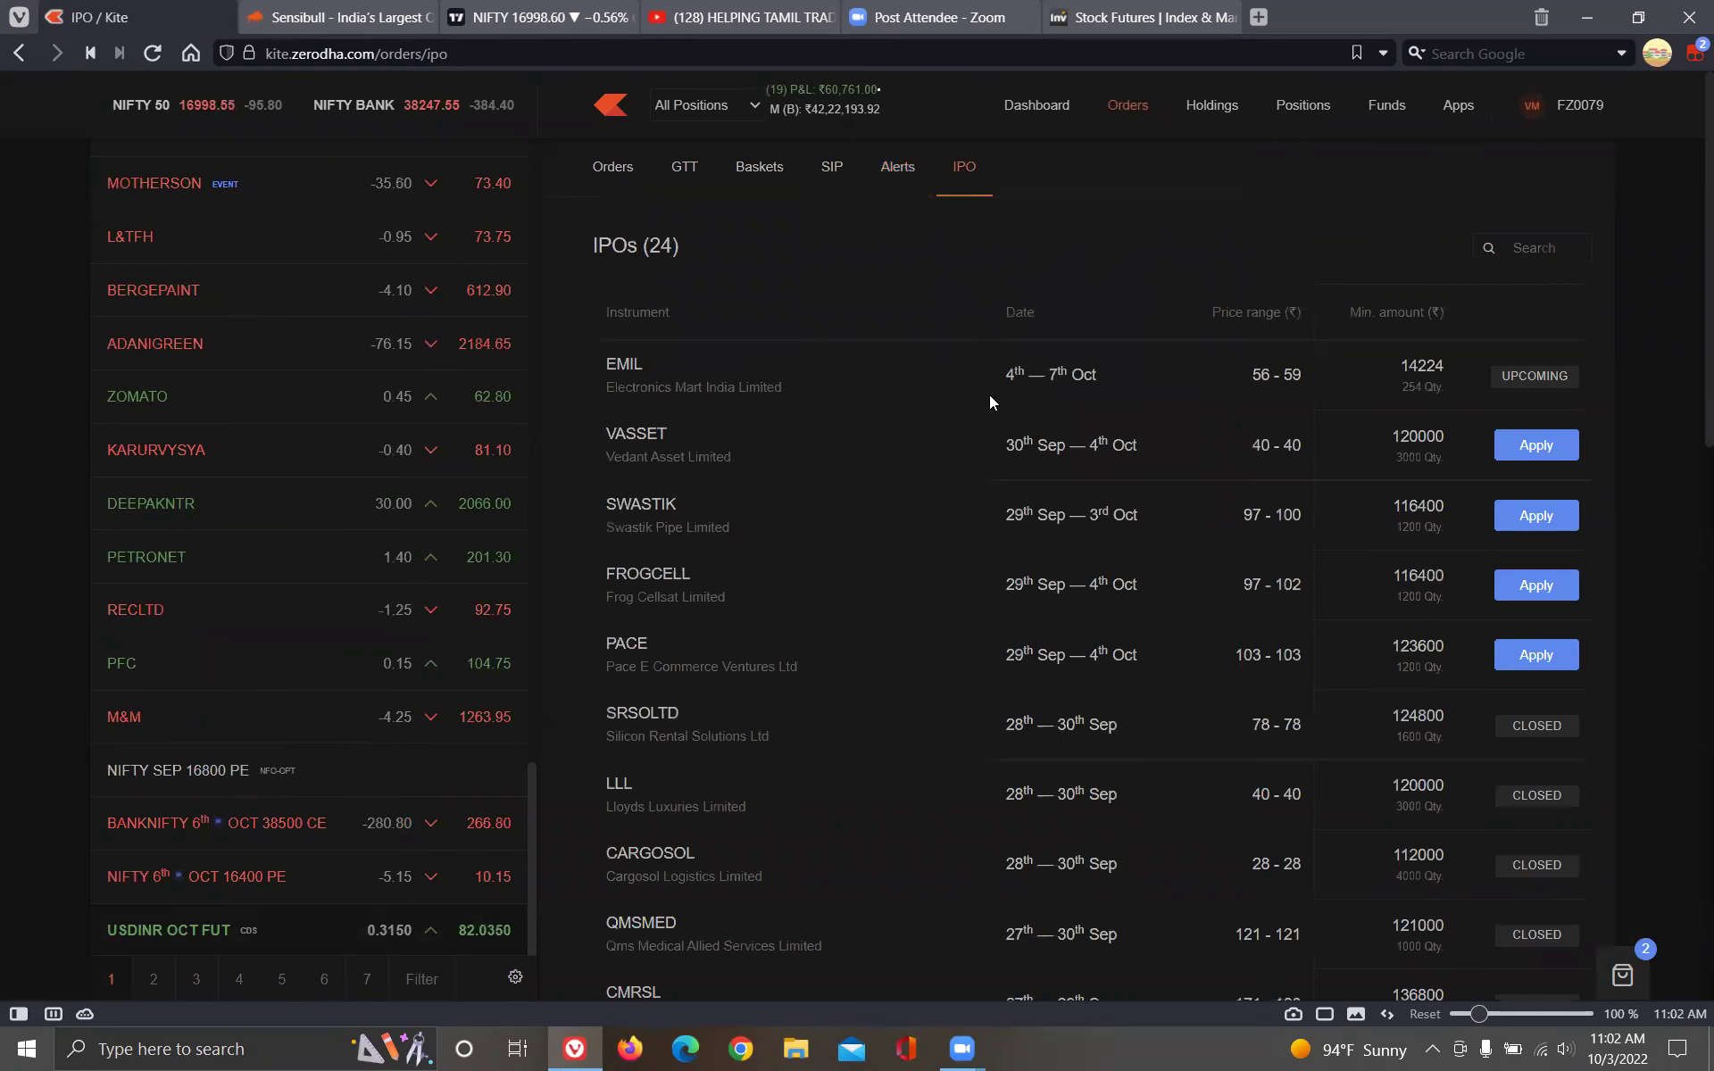
{"action": "left_click", "coordinate": [672, 161]}
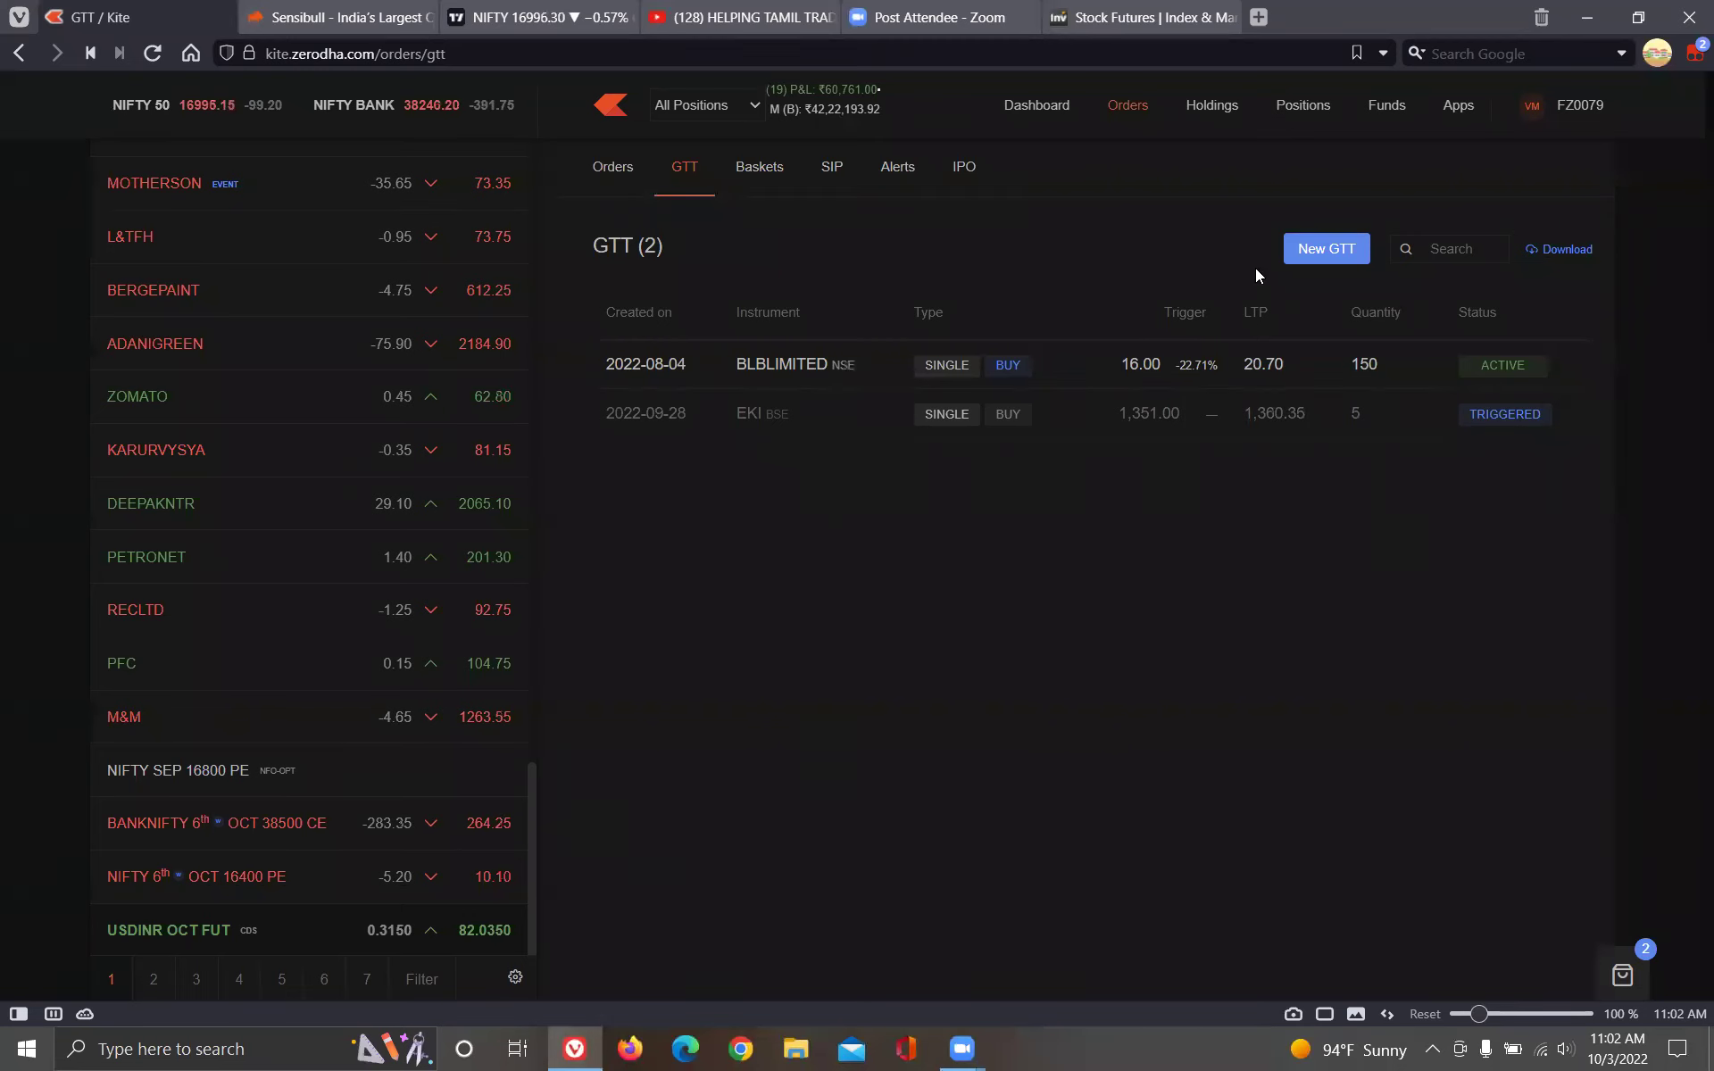
Create a GTT for EKI on BSE, prefilled as a single buy at trigger 1428.35, qty 1.
{"action": "left_click", "coordinate": [1324, 256]}
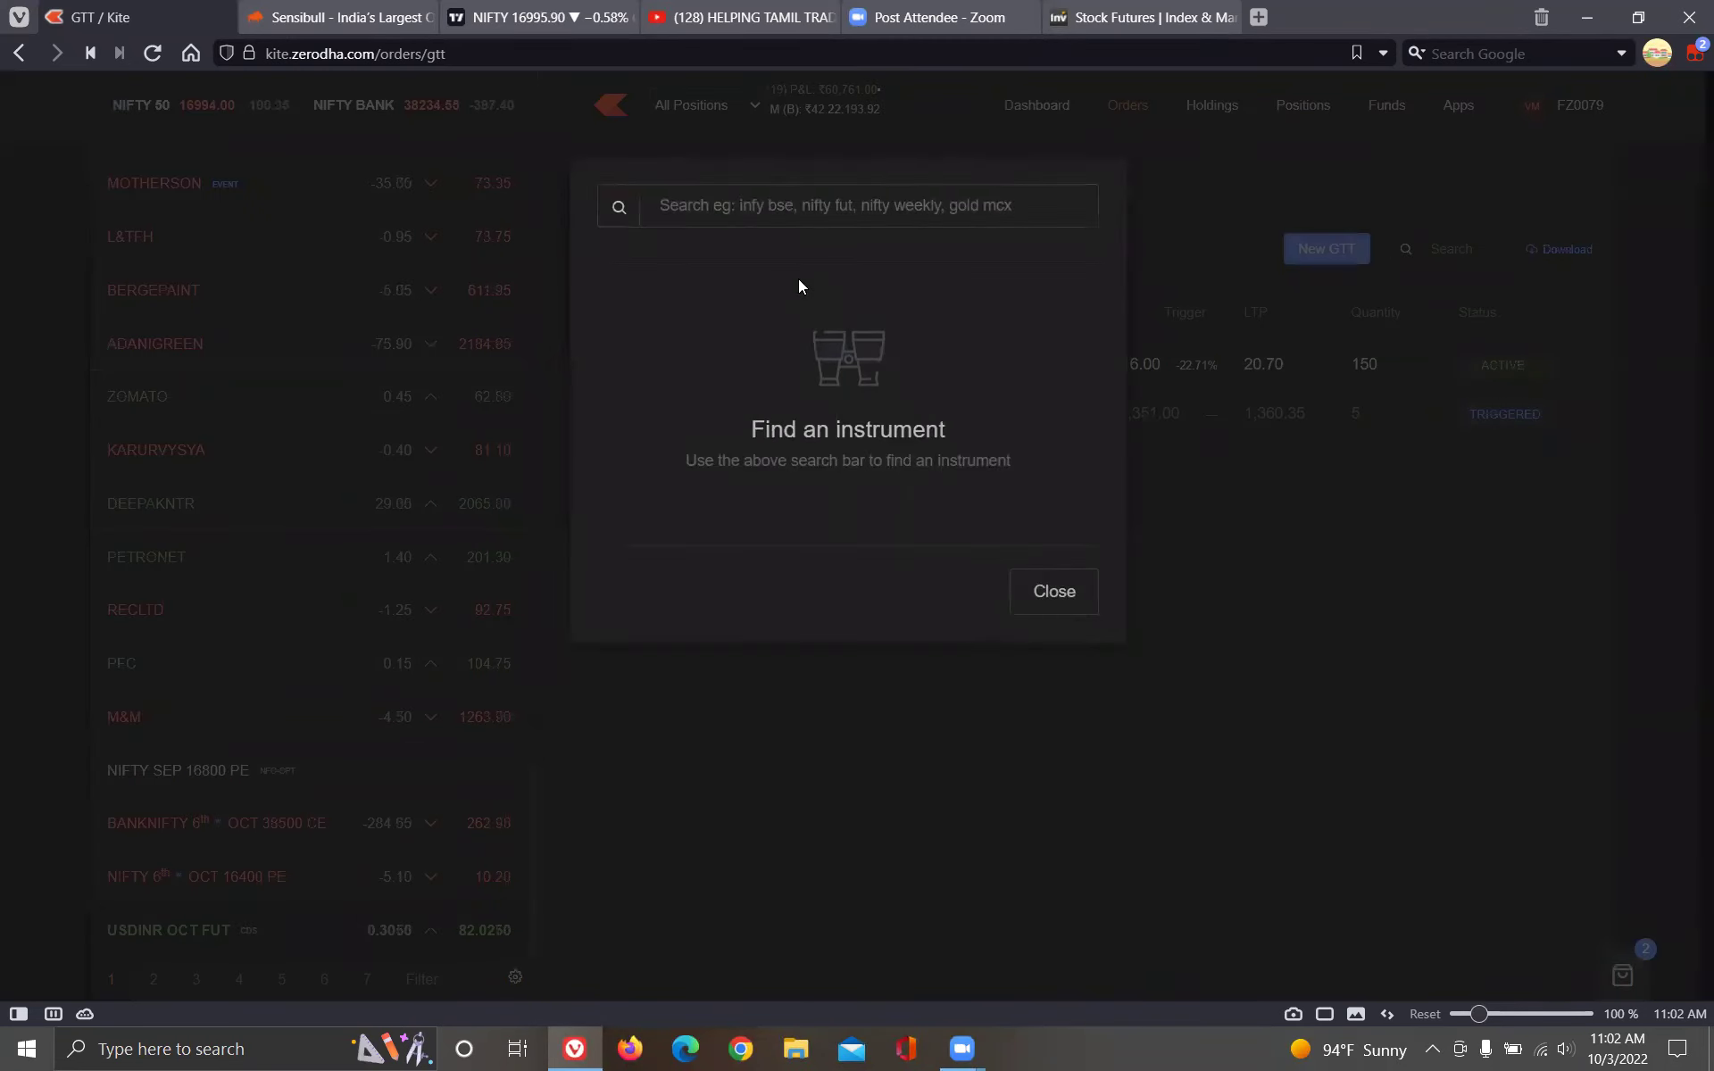
{"action": "type", "text": "eki"}
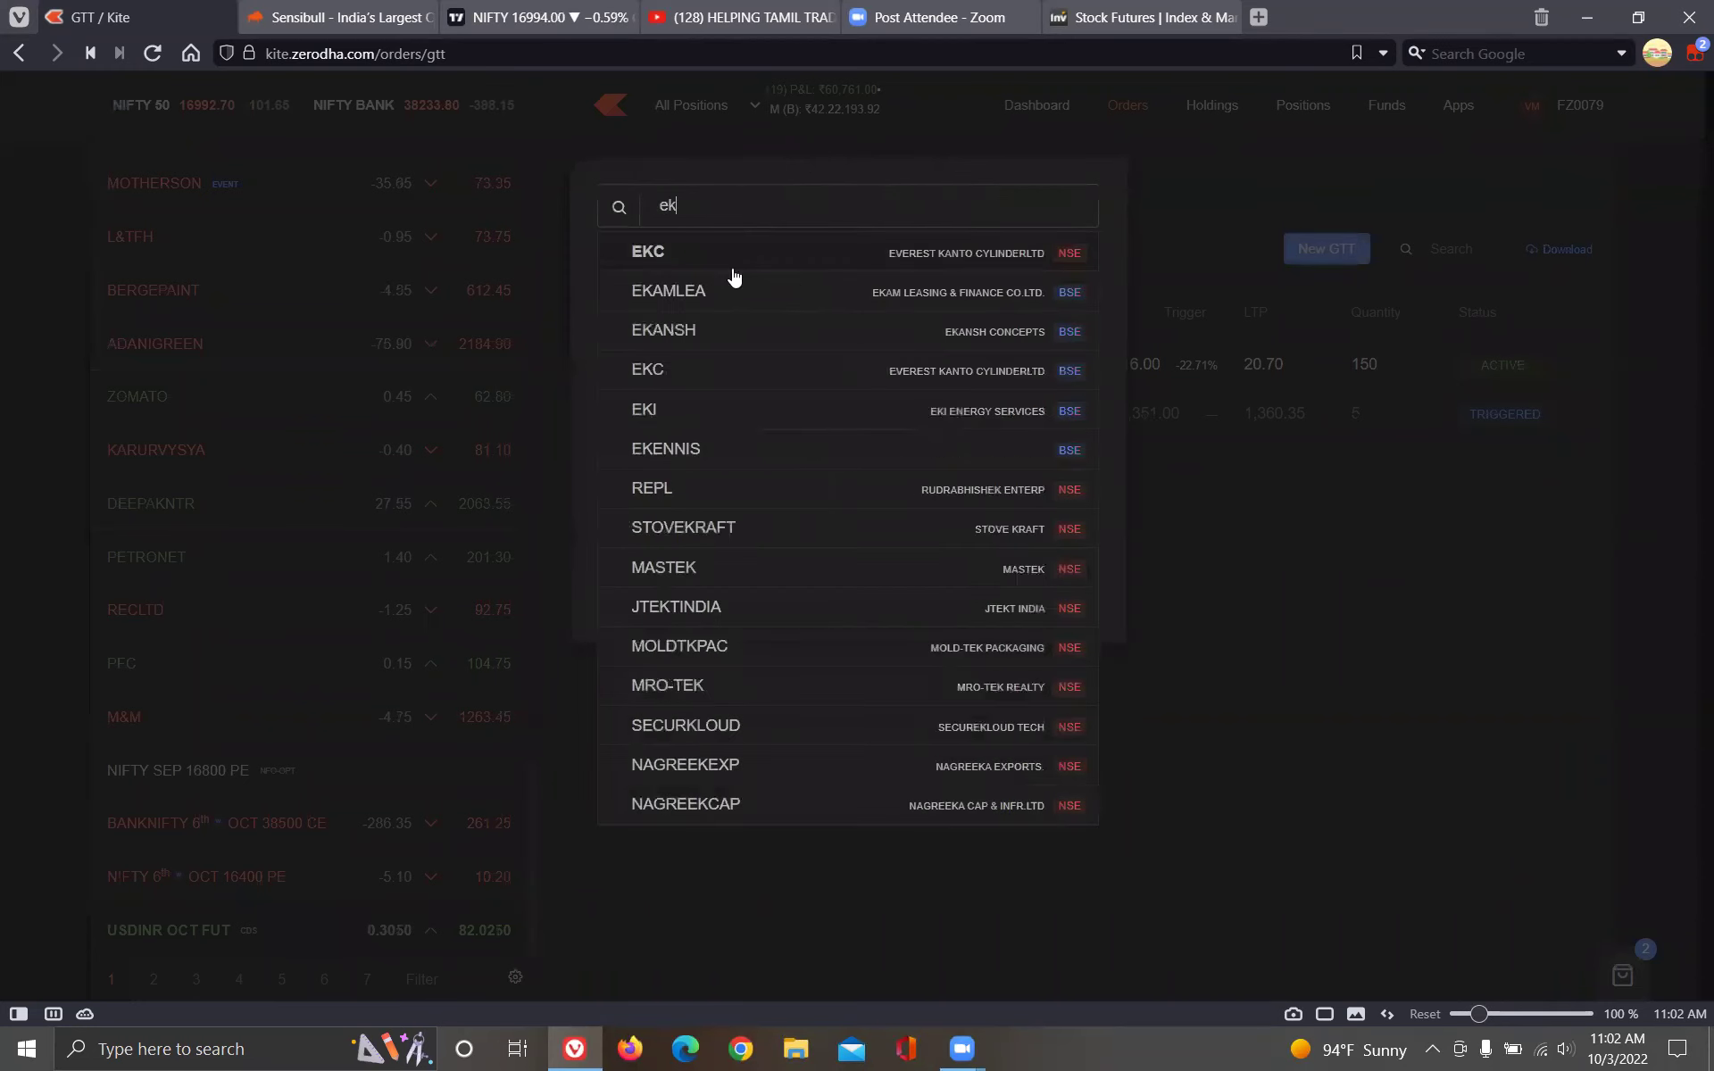
{"action": "left_click", "coordinate": [971, 258]}
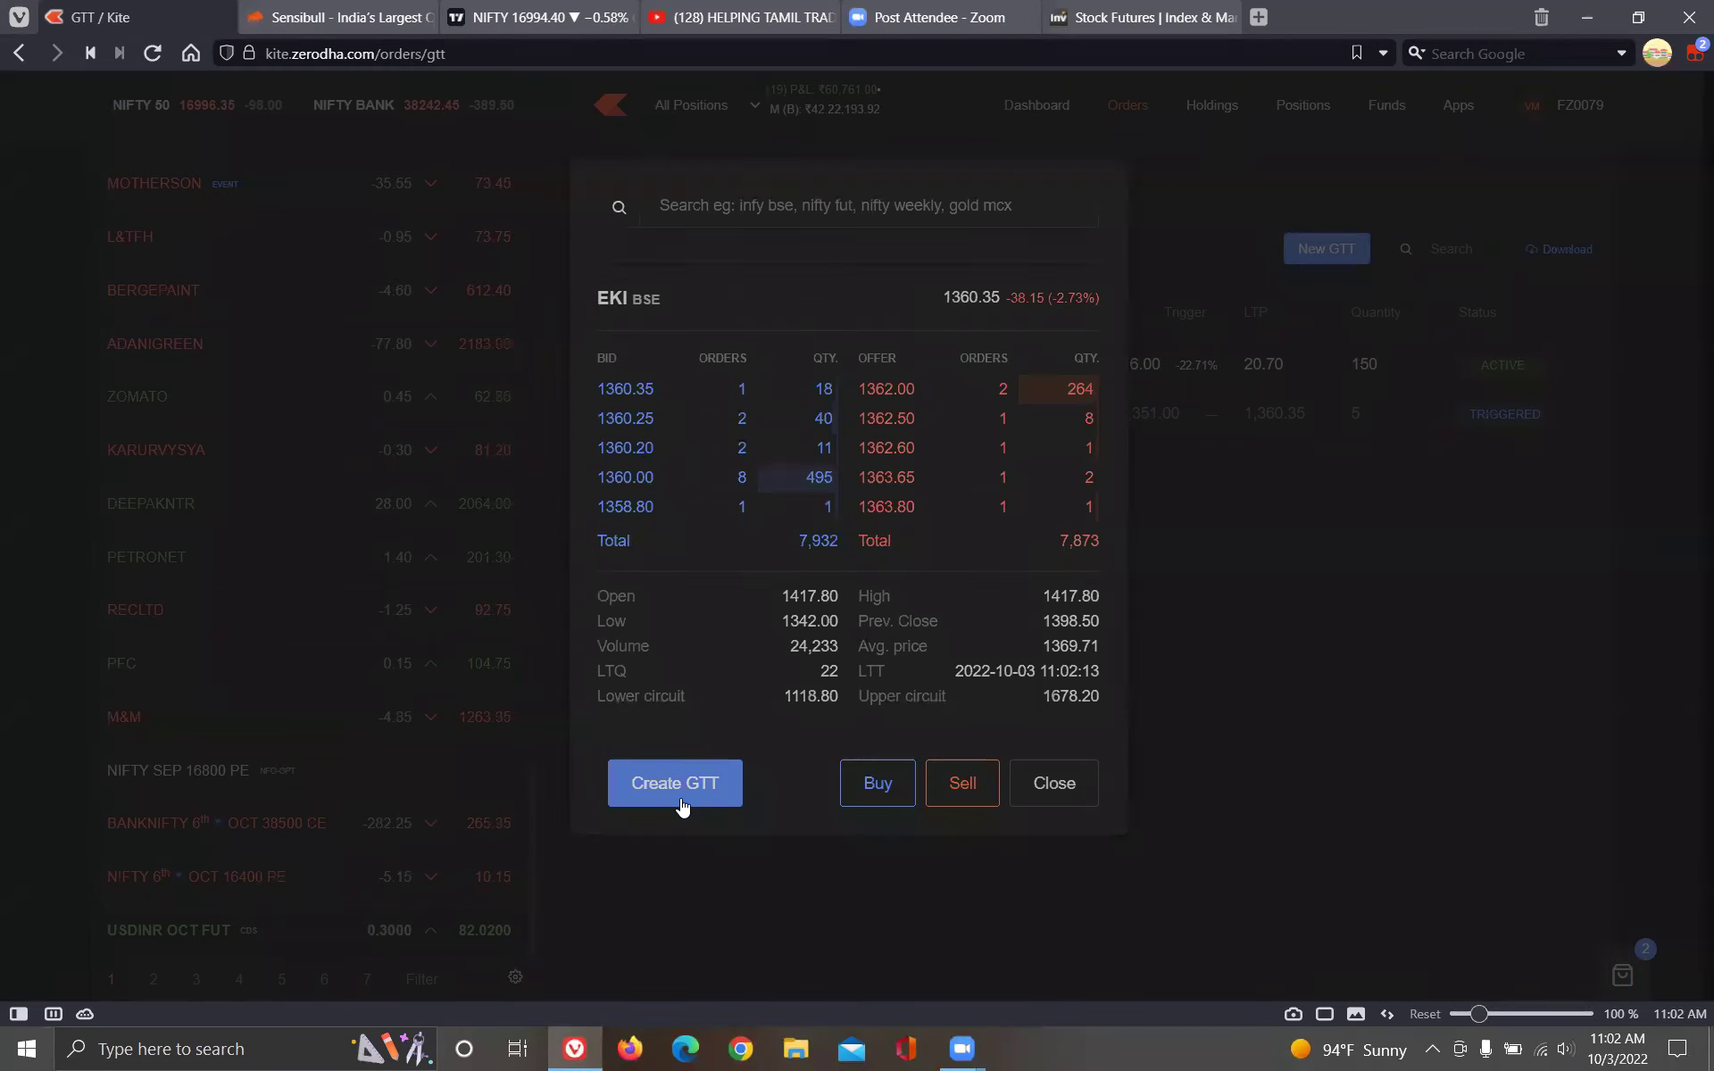
{"action": "left_click", "coordinate": [680, 798]}
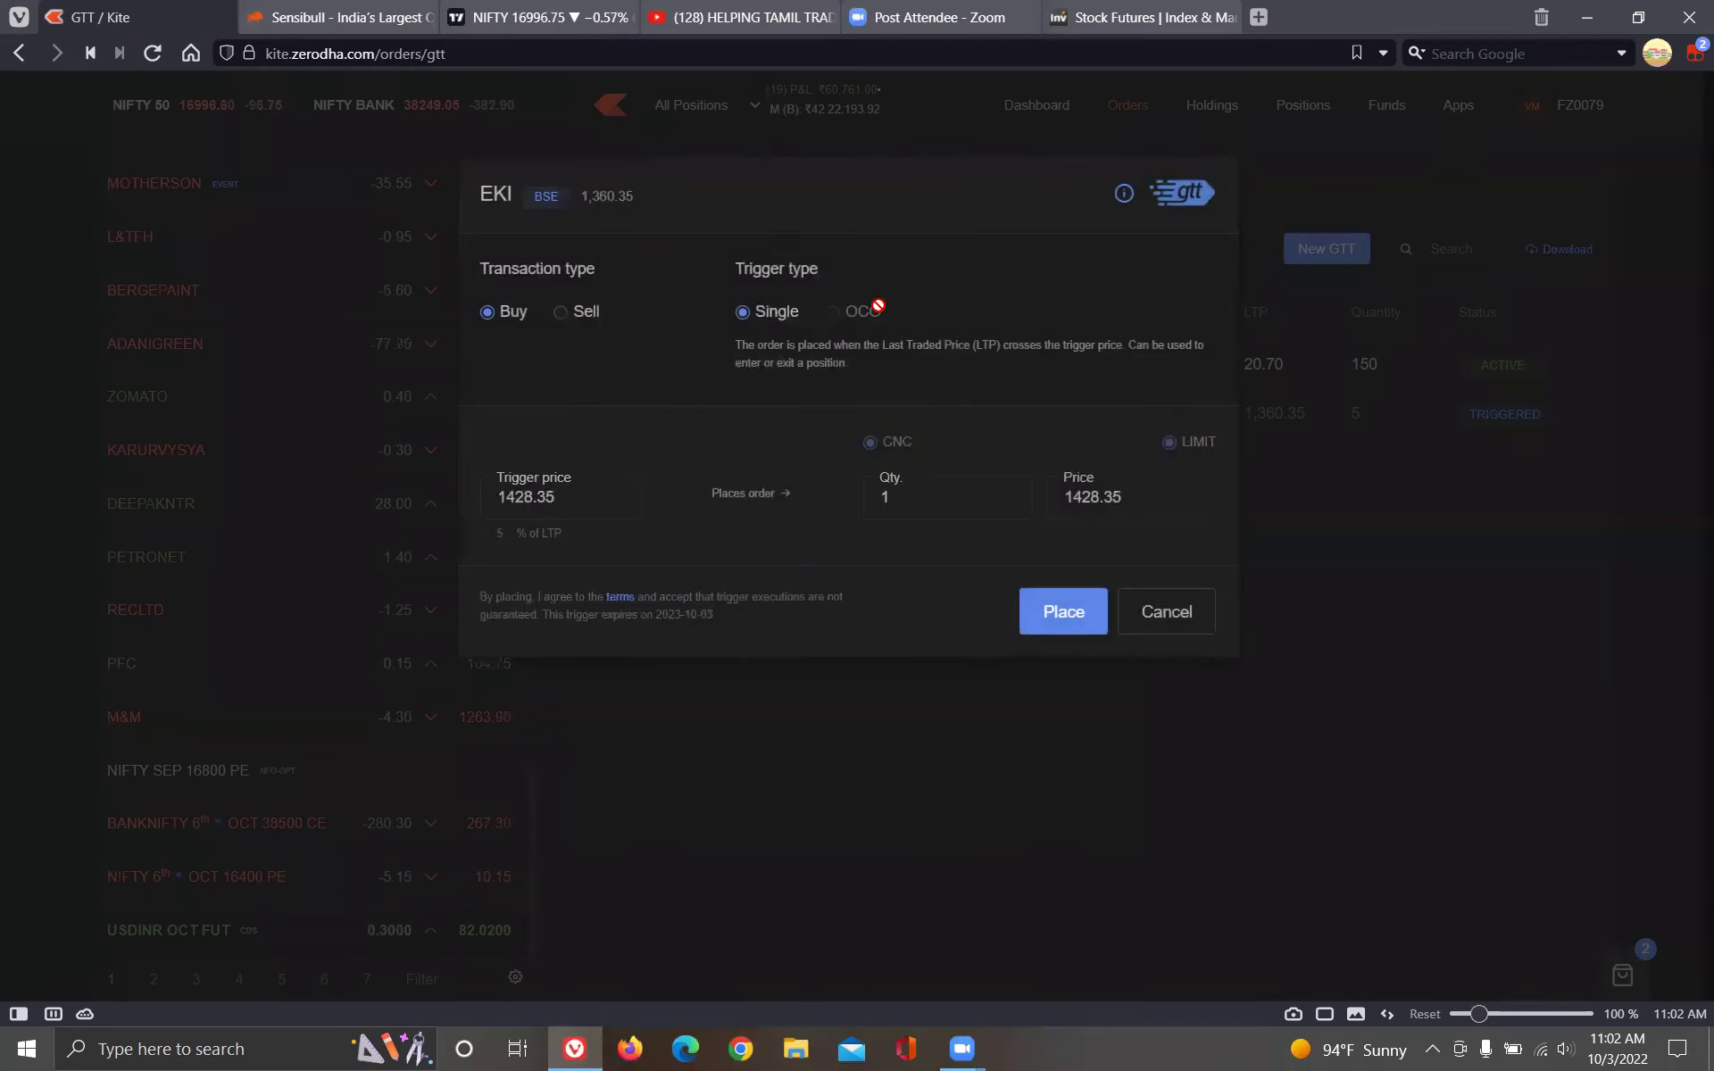
Change the EKI GTT buy's trigger price from 1428.35 to 1250, about 8.2% below LTP.
{"action": "left_click_drag", "start_coordinate": [927, 197], "coordinate": [1107, 346]}
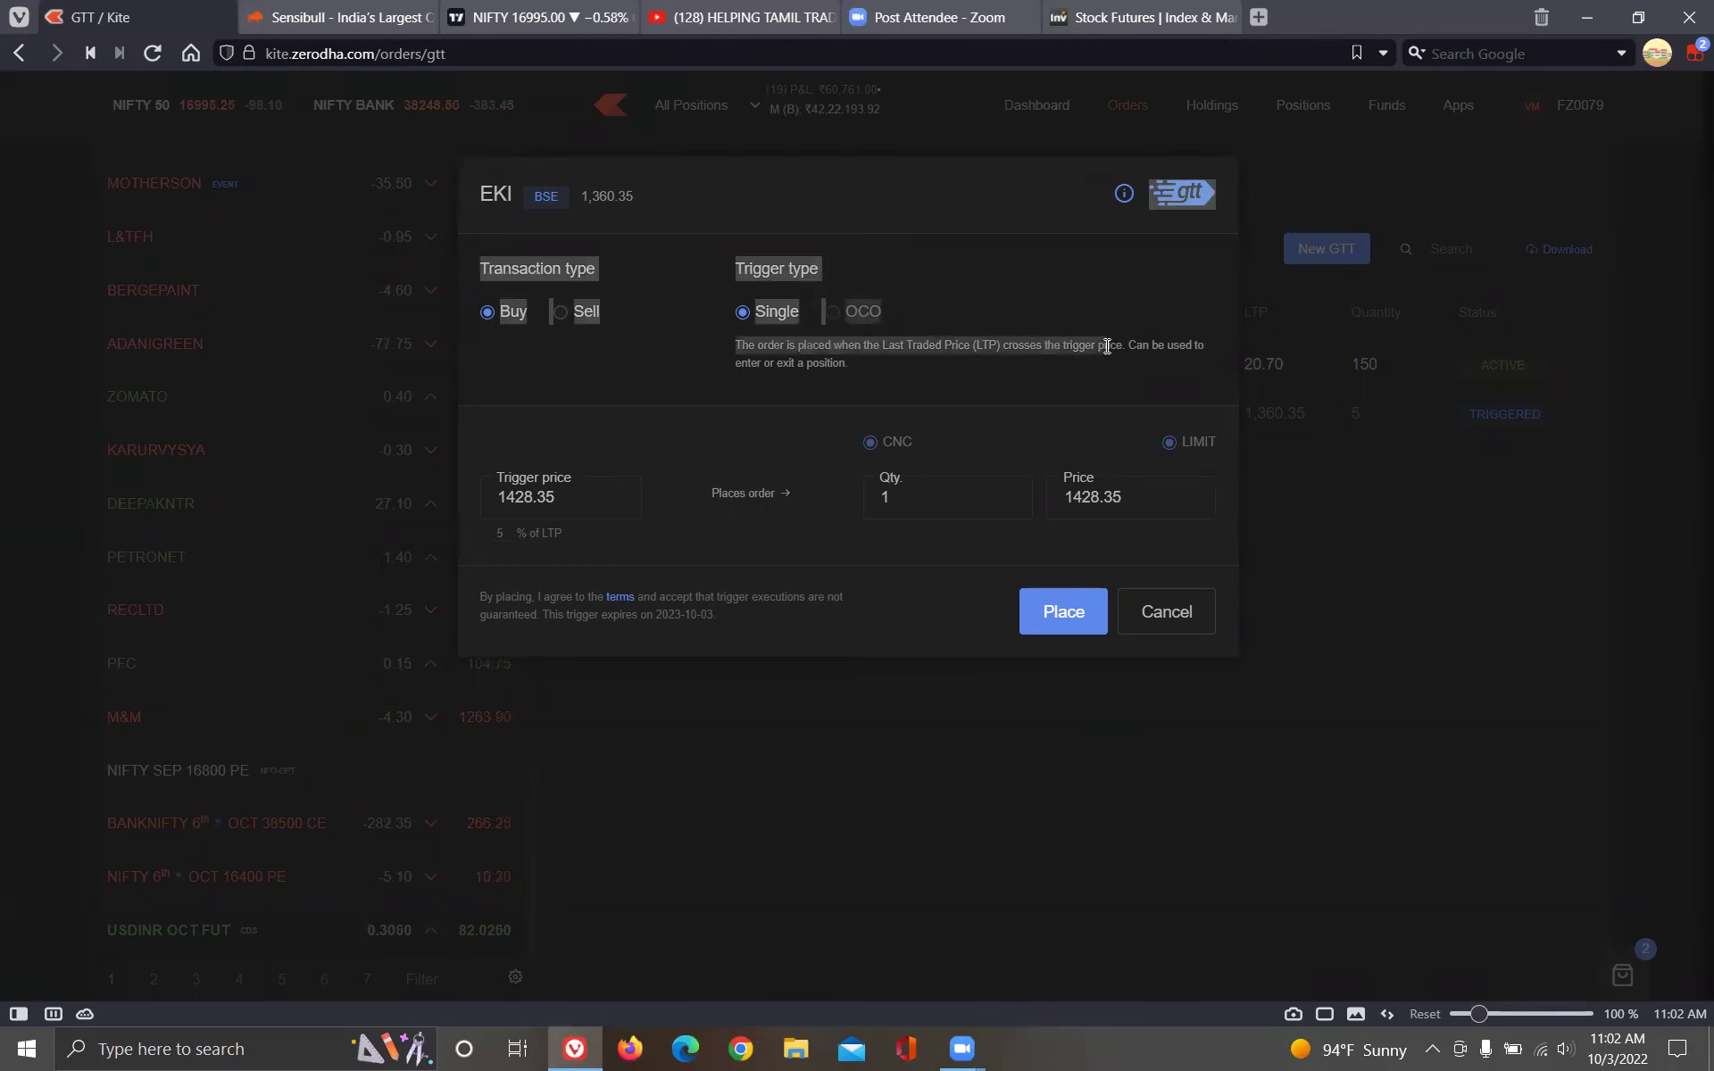
{"action": "left_click", "coordinate": [1036, 273]}
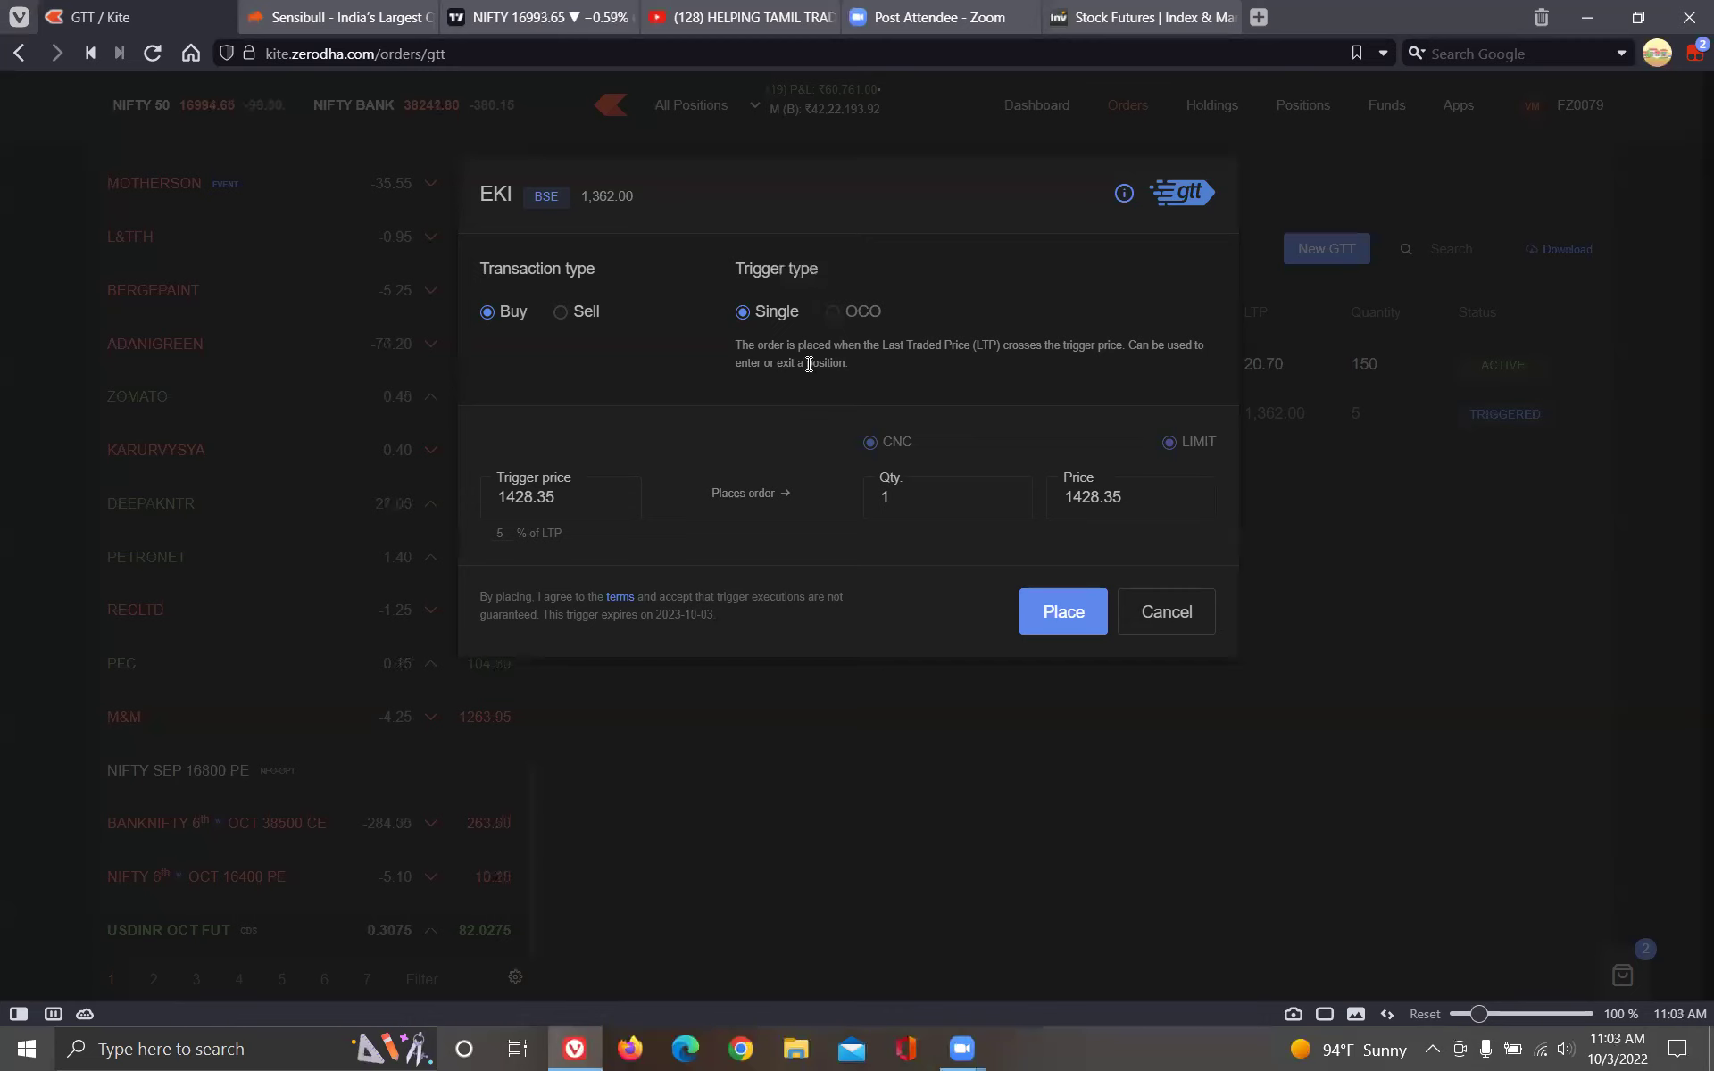
{"action": "left_click", "coordinate": [562, 497]}
{"action": "key", "text": "BackSpace"}
{"action": "key", "text": "BackSpace"}
{"action": "key", "text": "BackSpace"}
{"action": "key", "text": "BackSpace"}
{"action": "key", "text": "BackSpace"}
{"action": "key", "text": "BackSpace"}
{"action": "type", "text": "250"}
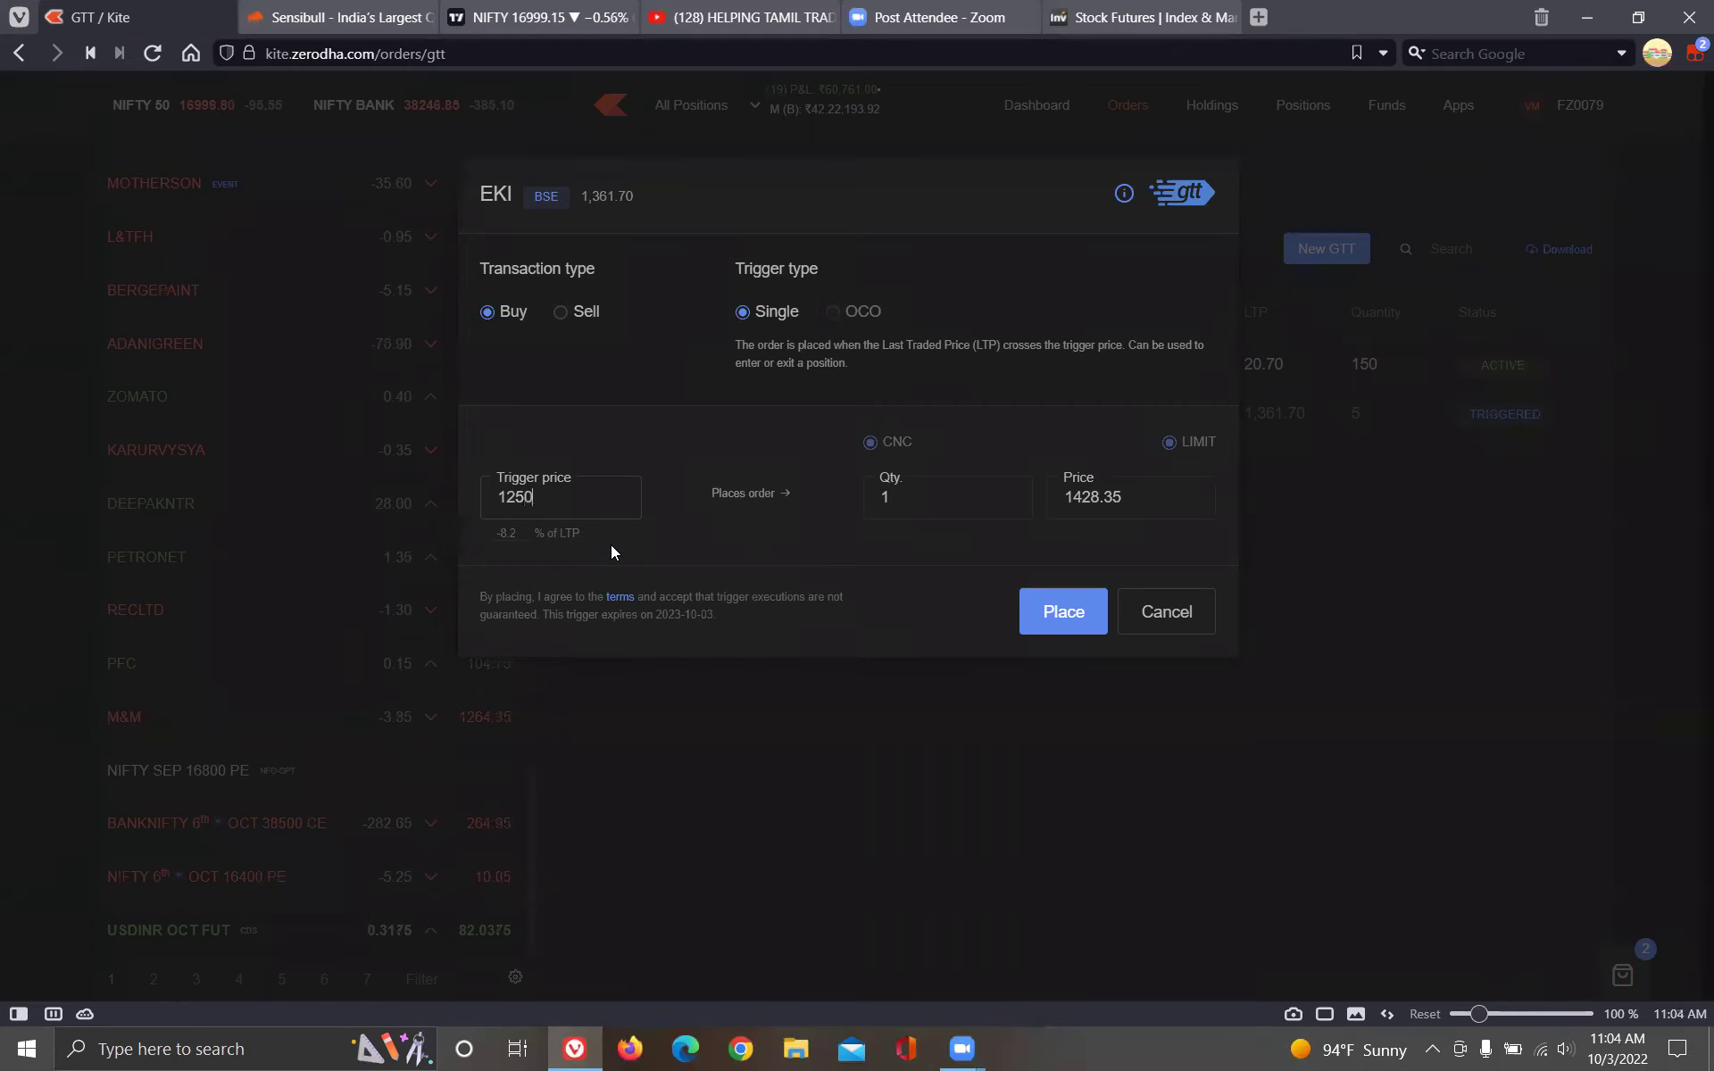